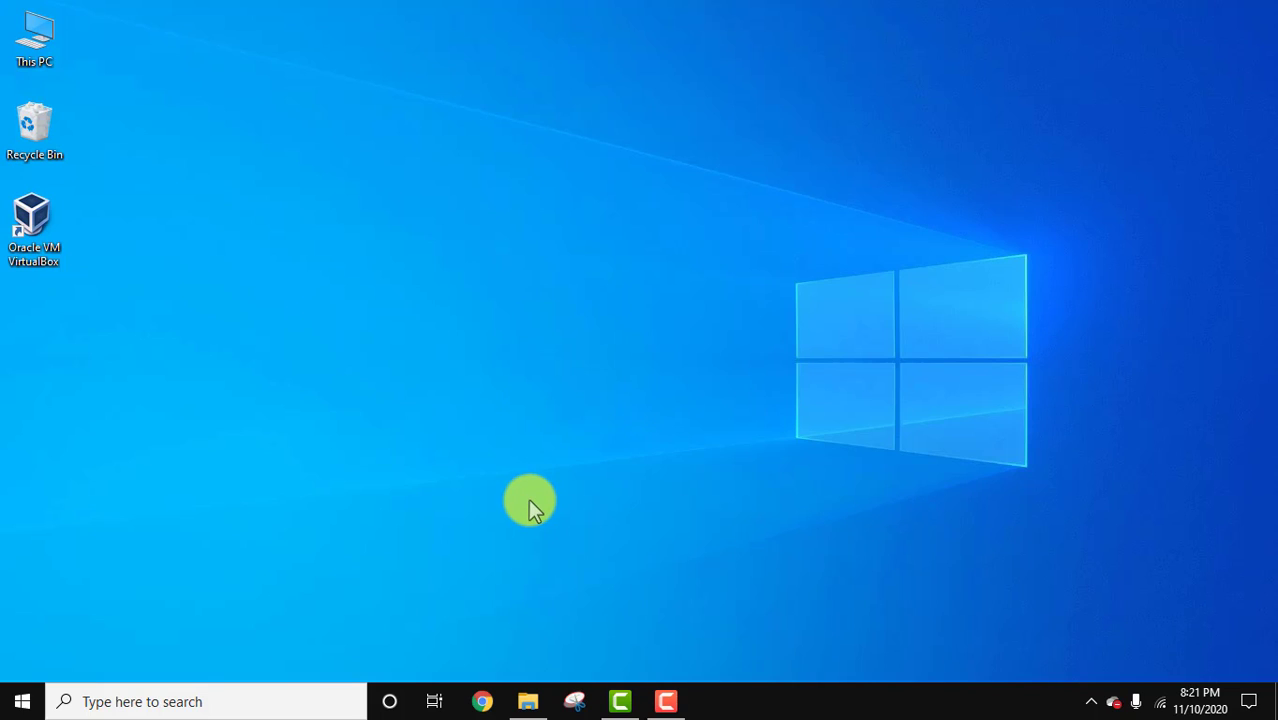
Open the browser and search Google for visual studio.
left_click(483, 702)
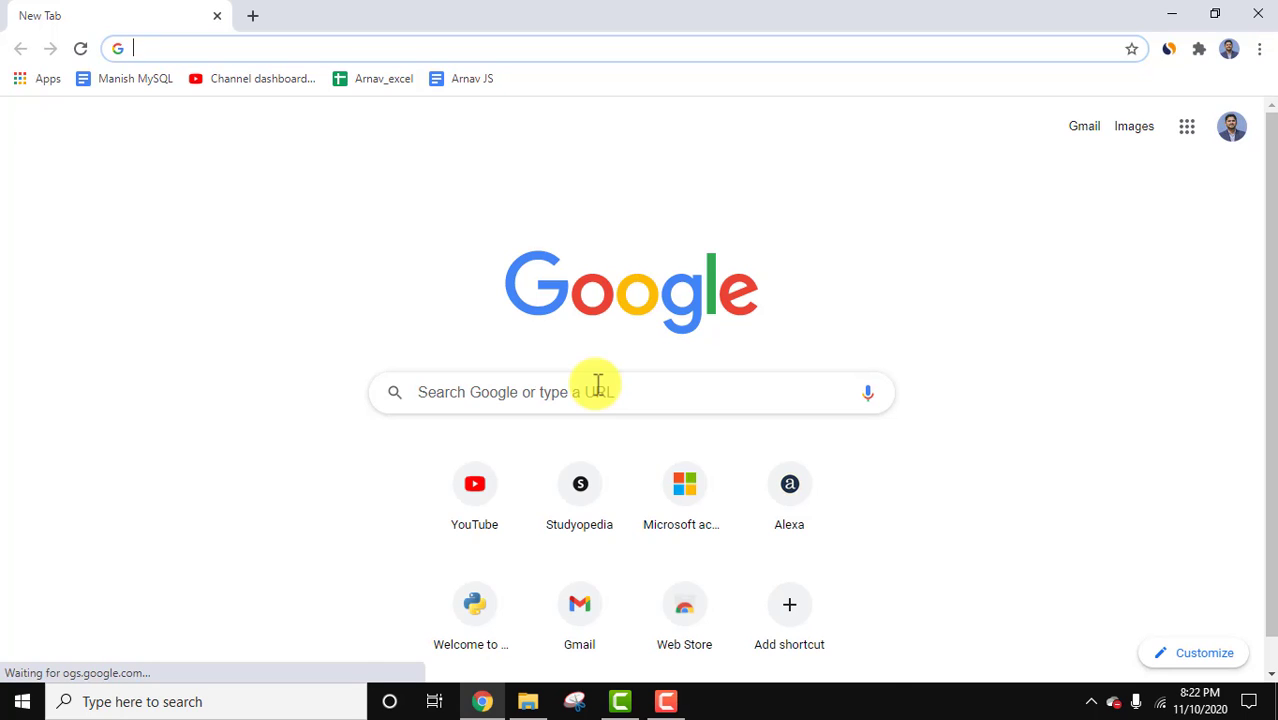
type("visual studio")
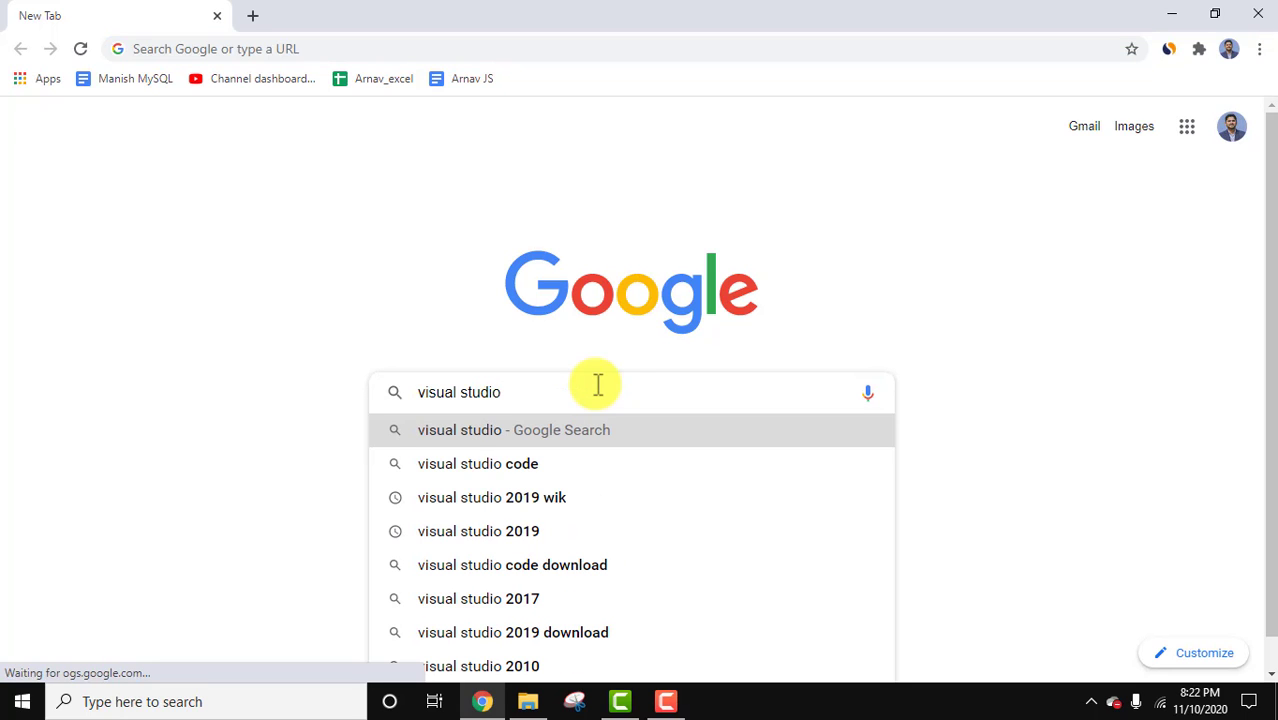
key("Return")
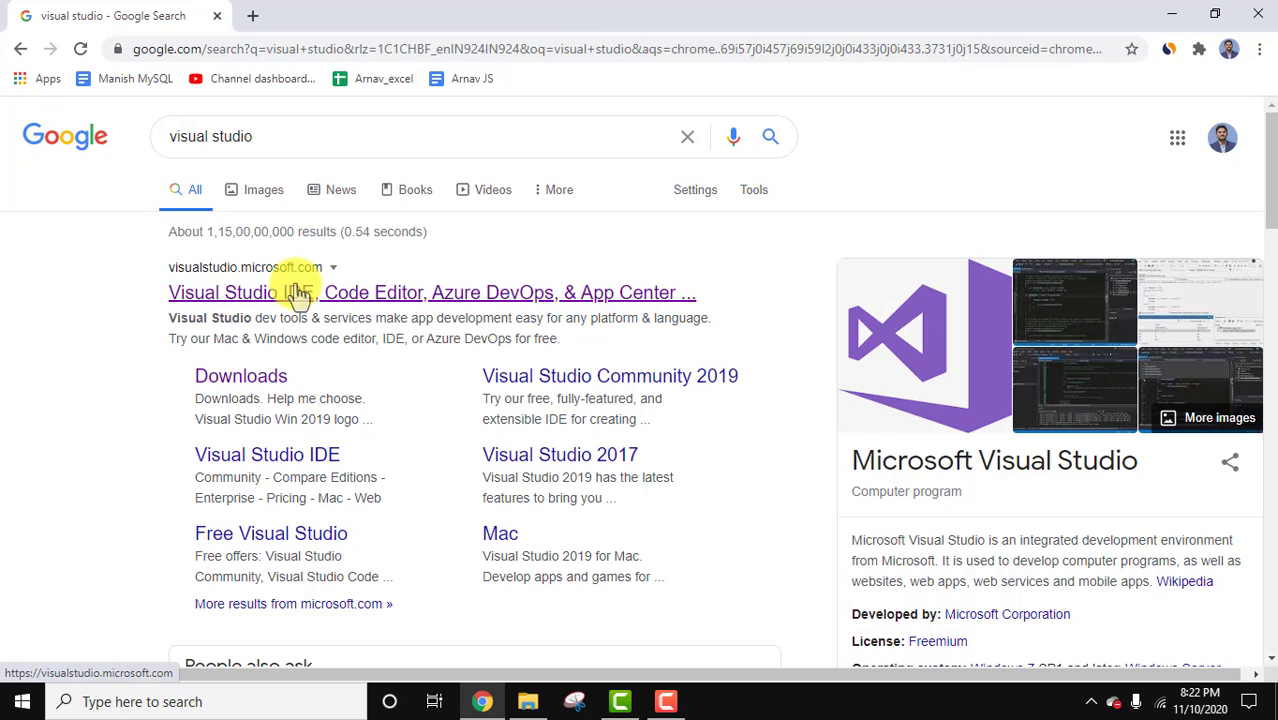
Open the Visual Studio website and download the Visual Studio Community 2019 installer.
left_click(299, 293)
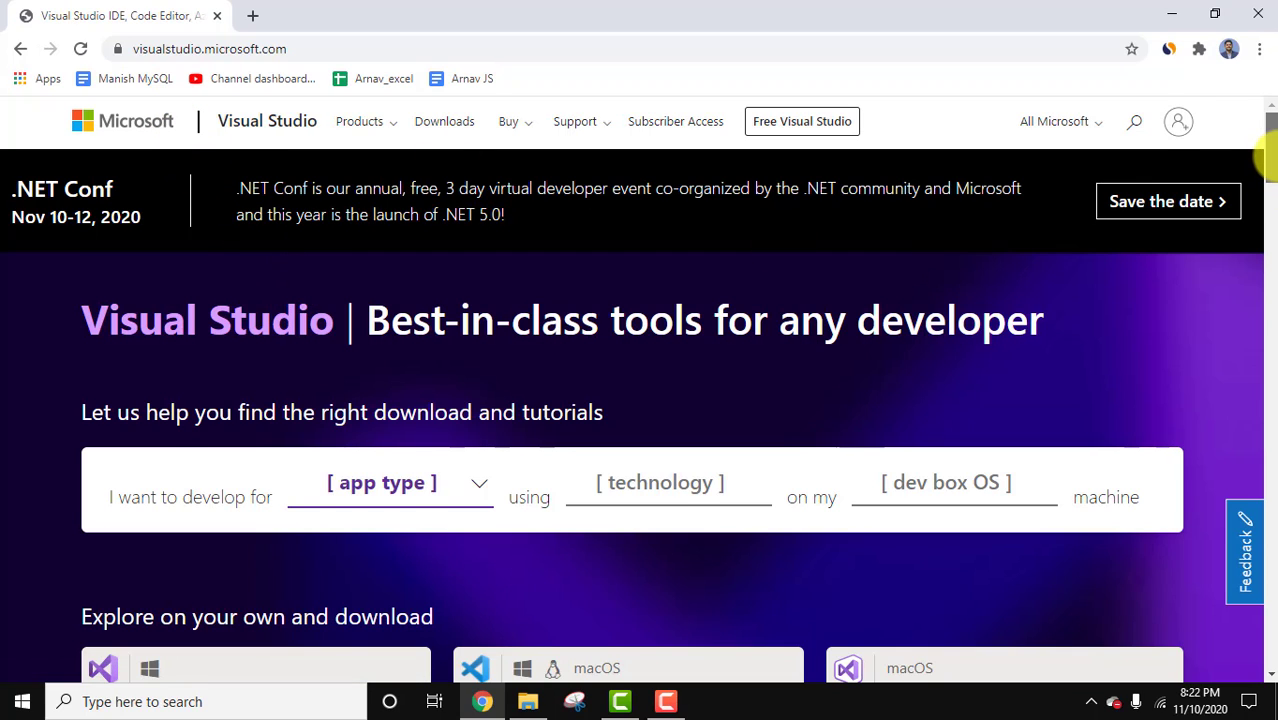
left_click_drag(1270, 158, 1268, 212)
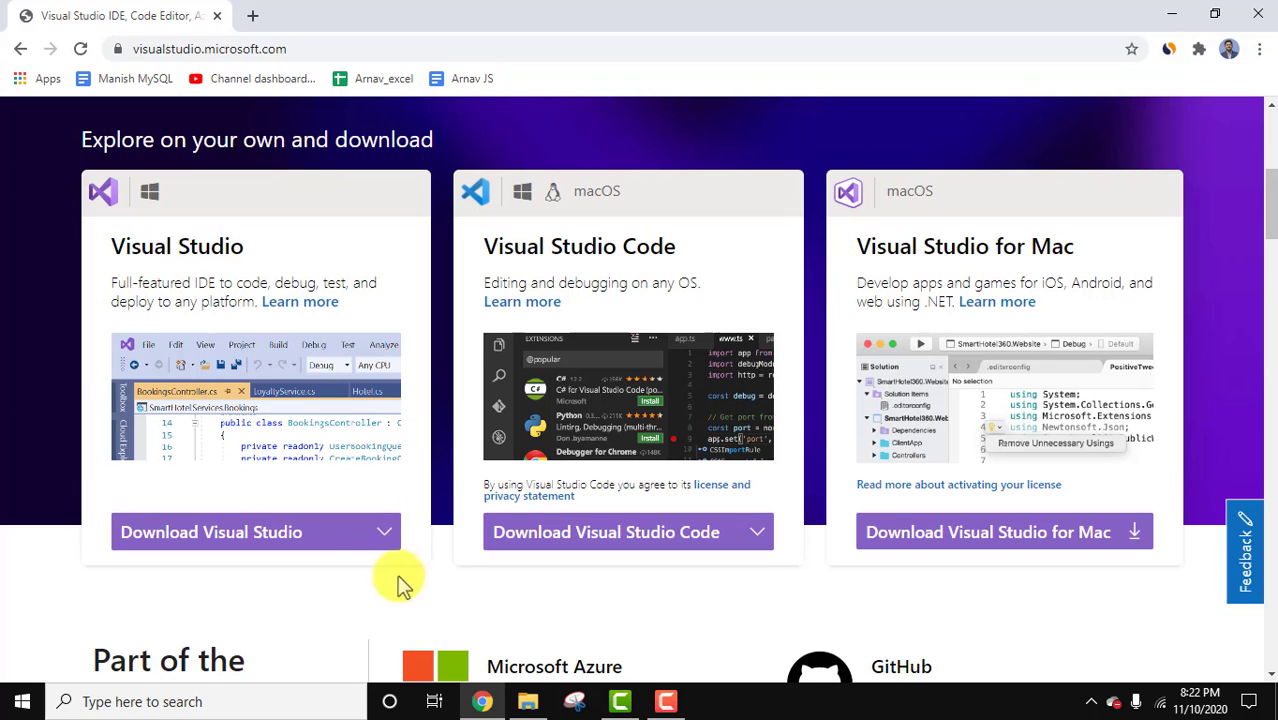
left_click(384, 540)
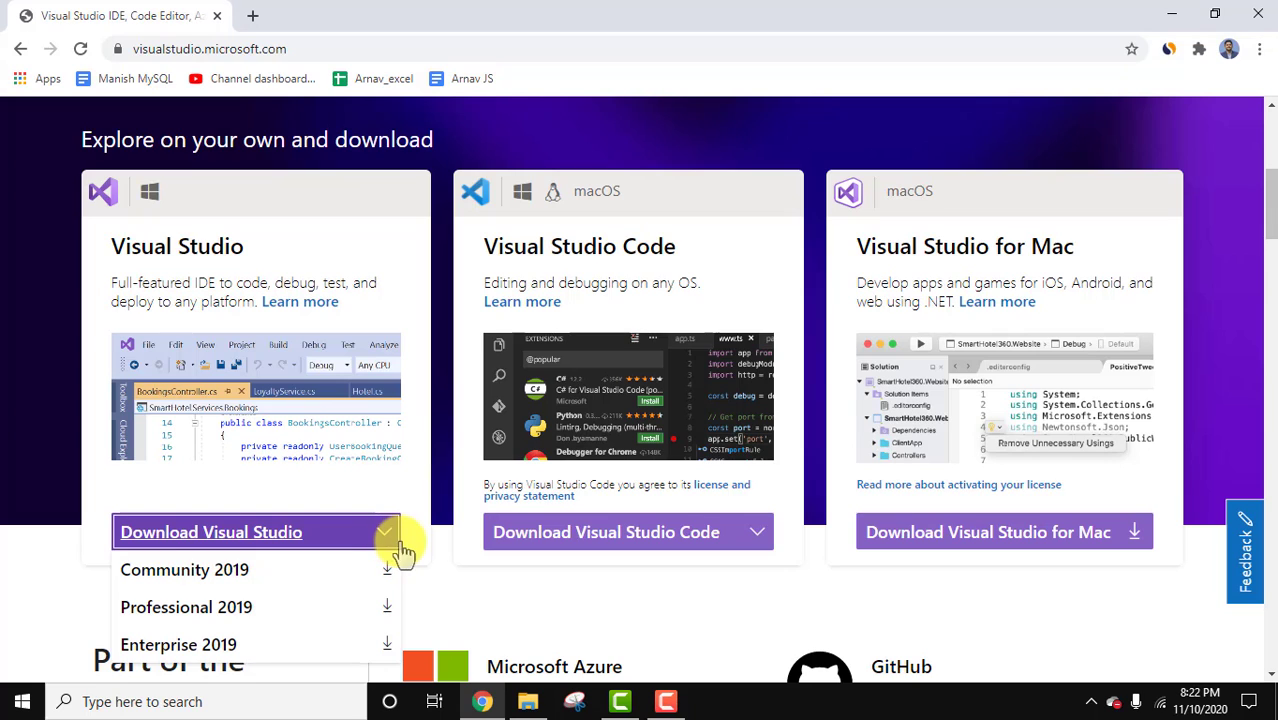
left_click(250, 570)
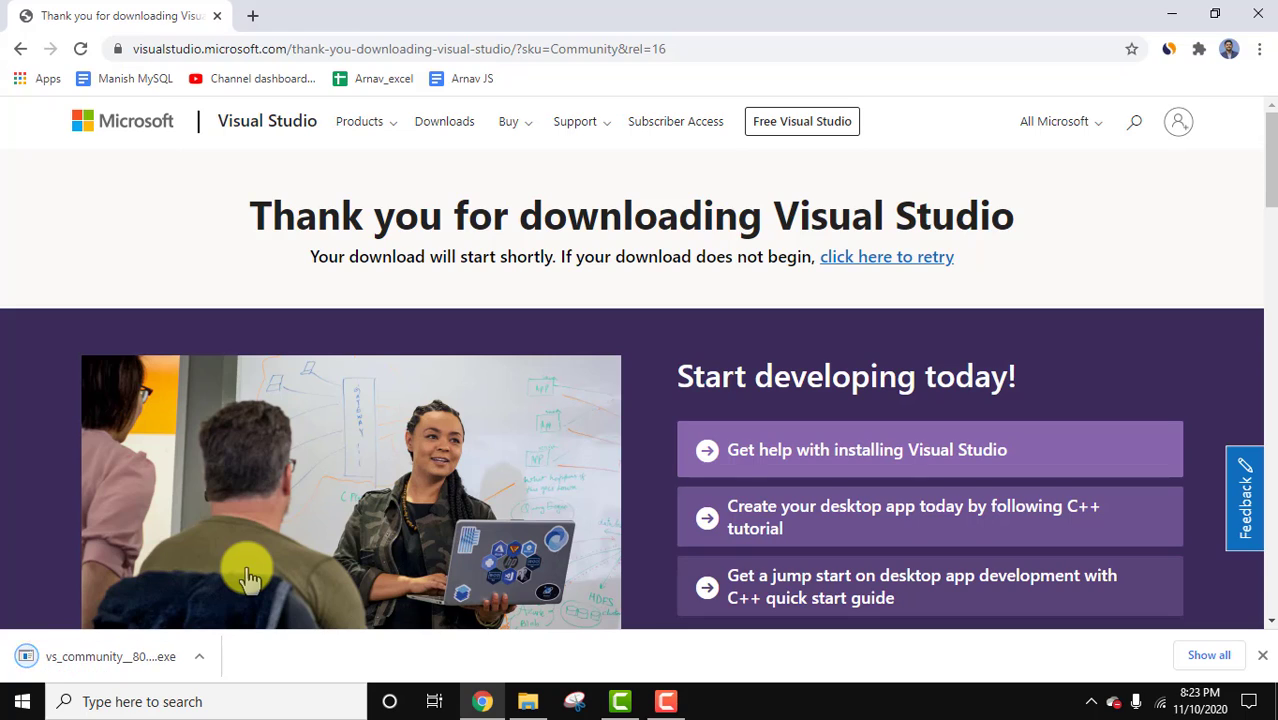
Run the downloaded vs_community installer and continue its initial setup.
left_click(201, 660)
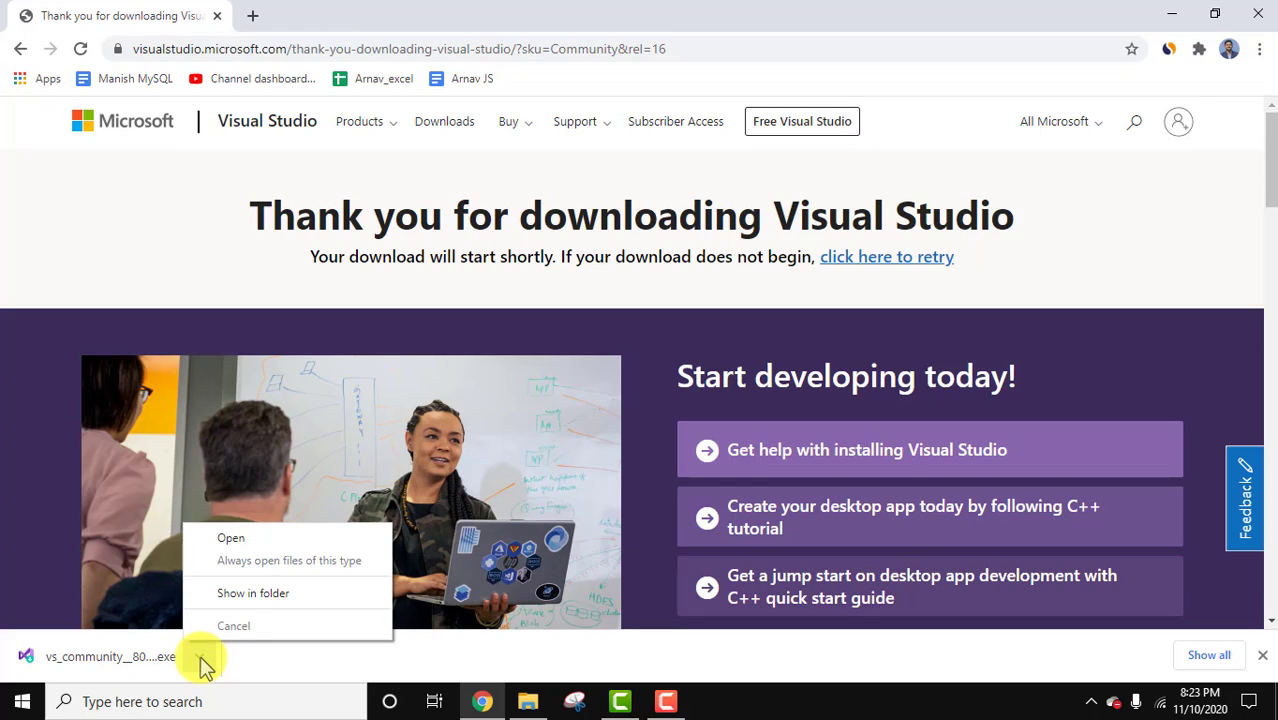
left_click(301, 541)
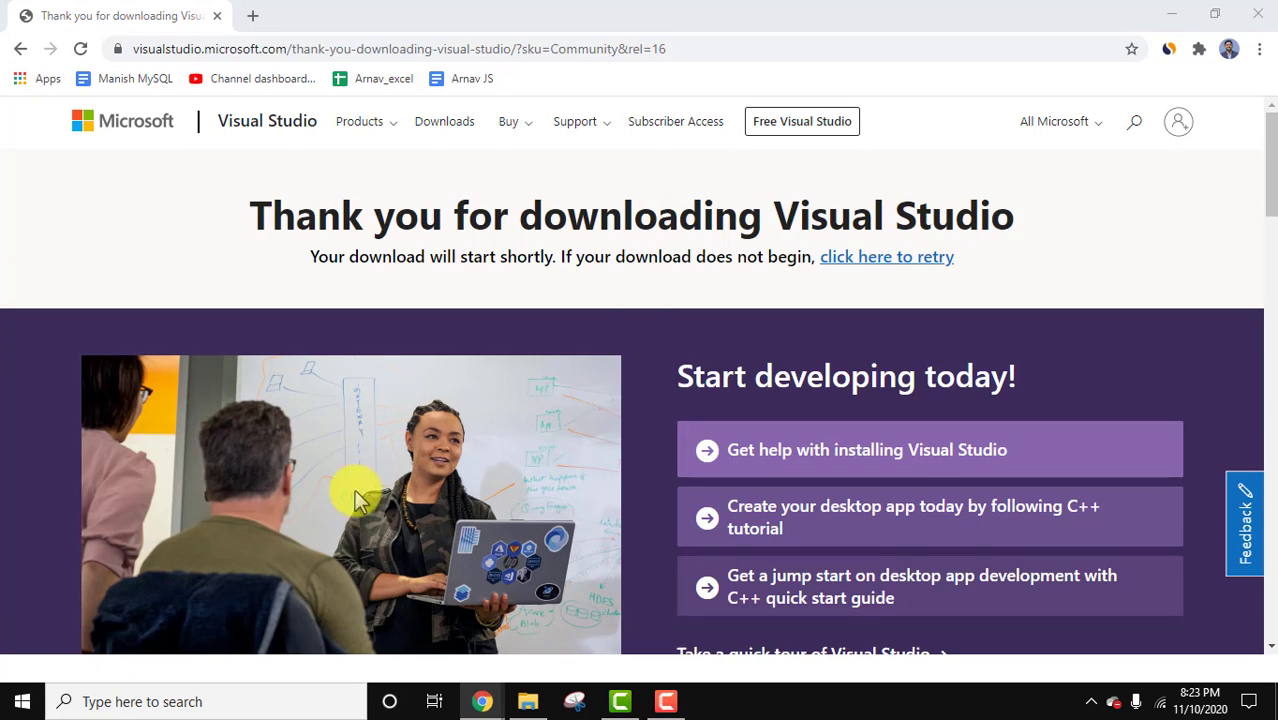
left_click(1170, 20)
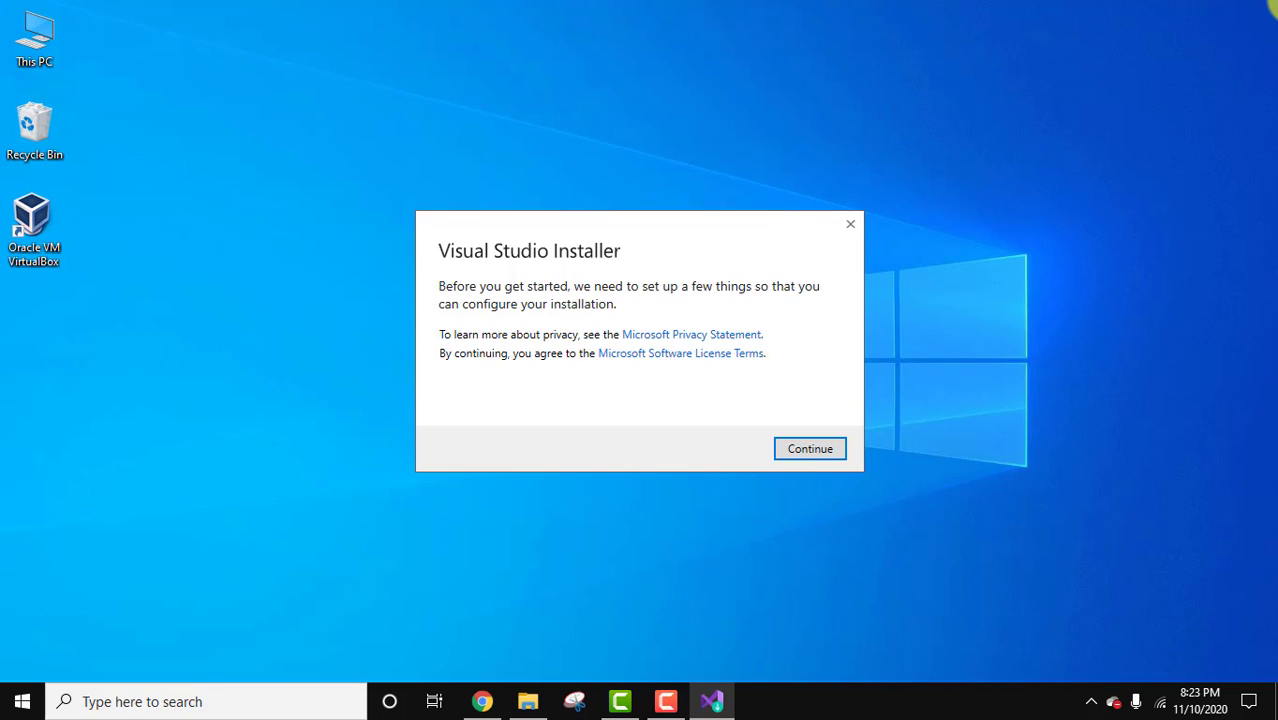
left_click(818, 452)
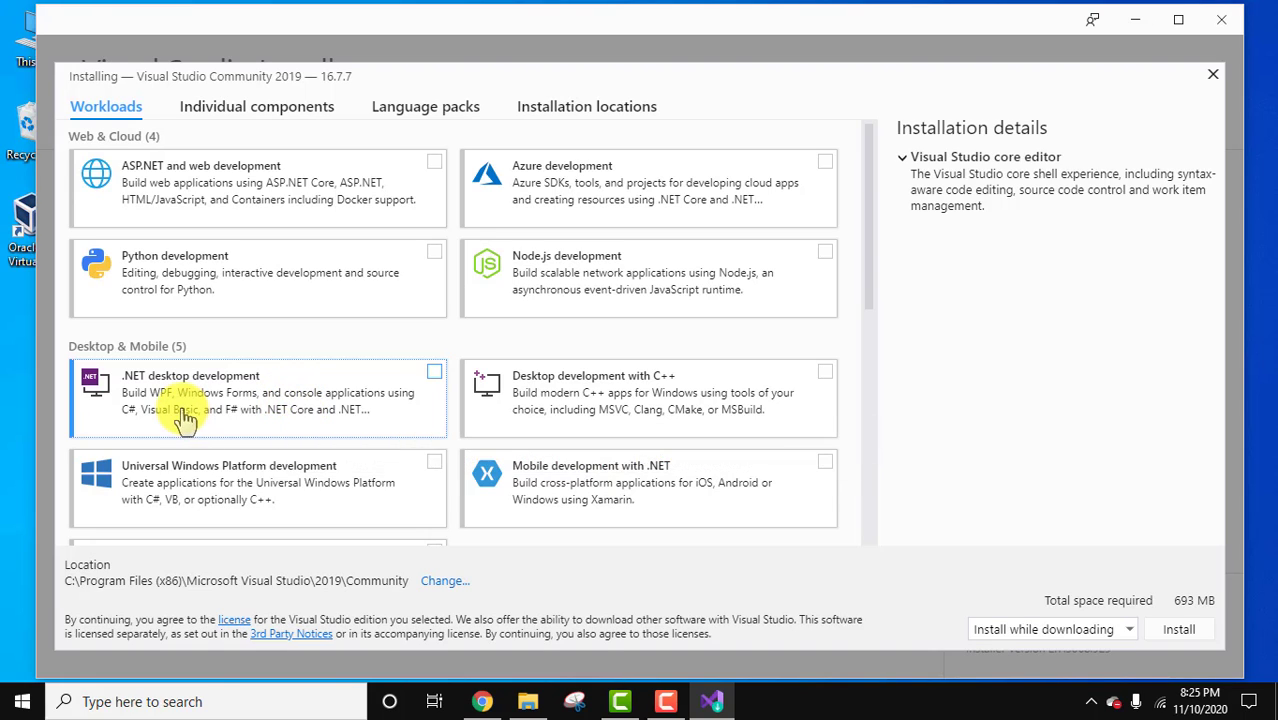
Select the .NET desktop development workload and install it using Install while downloading.
left_click(355, 410)
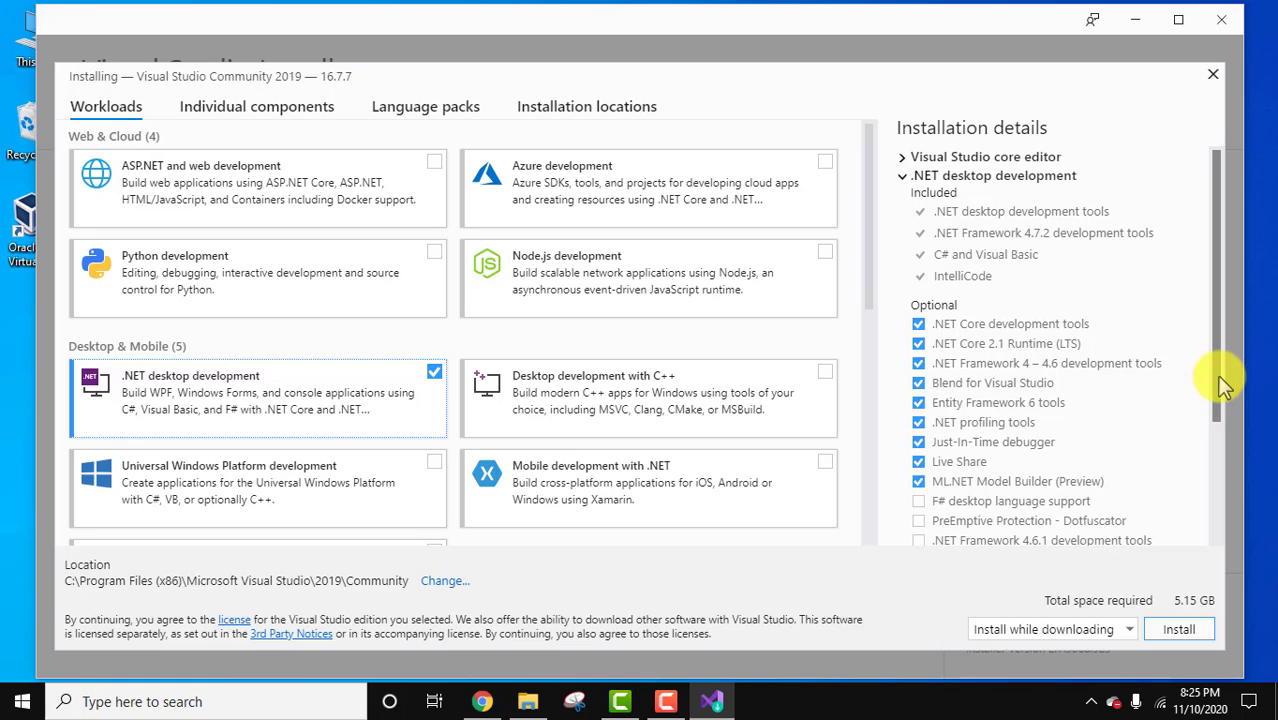
scroll(1225, 385, "down", 1)
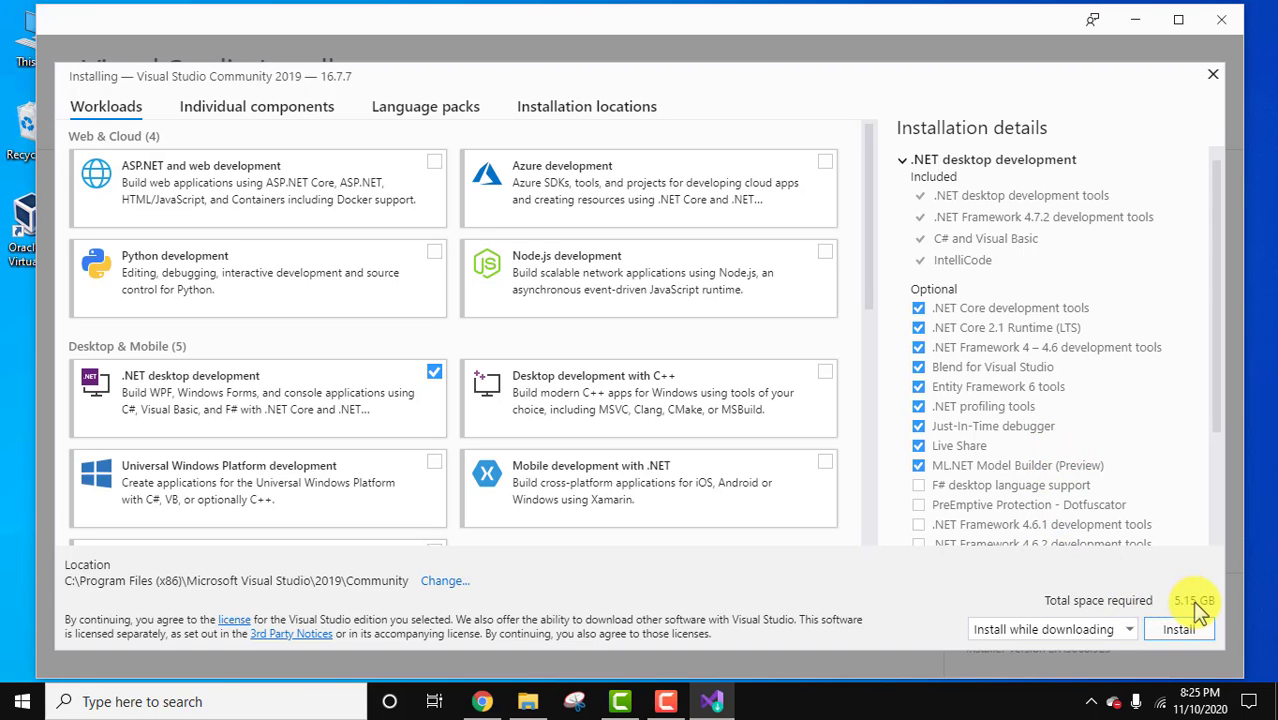
left_click(1129, 632)
left_click(1129, 632)
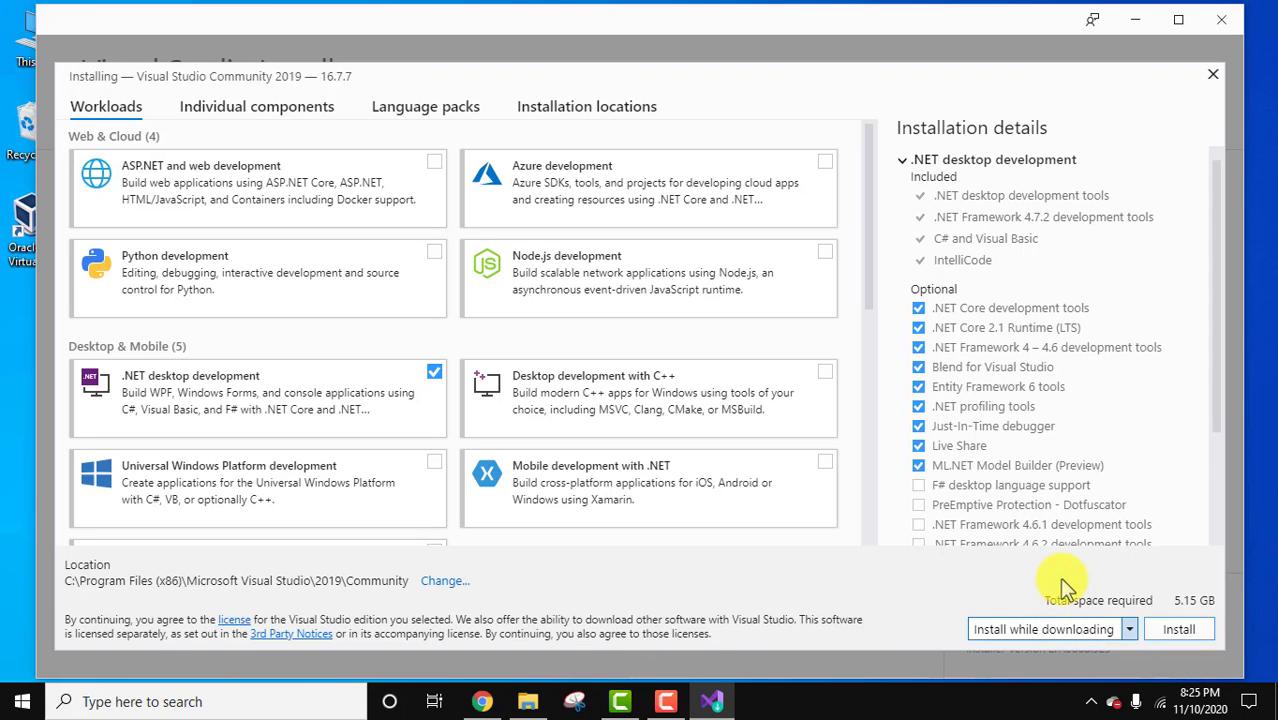
left_click(1179, 630)
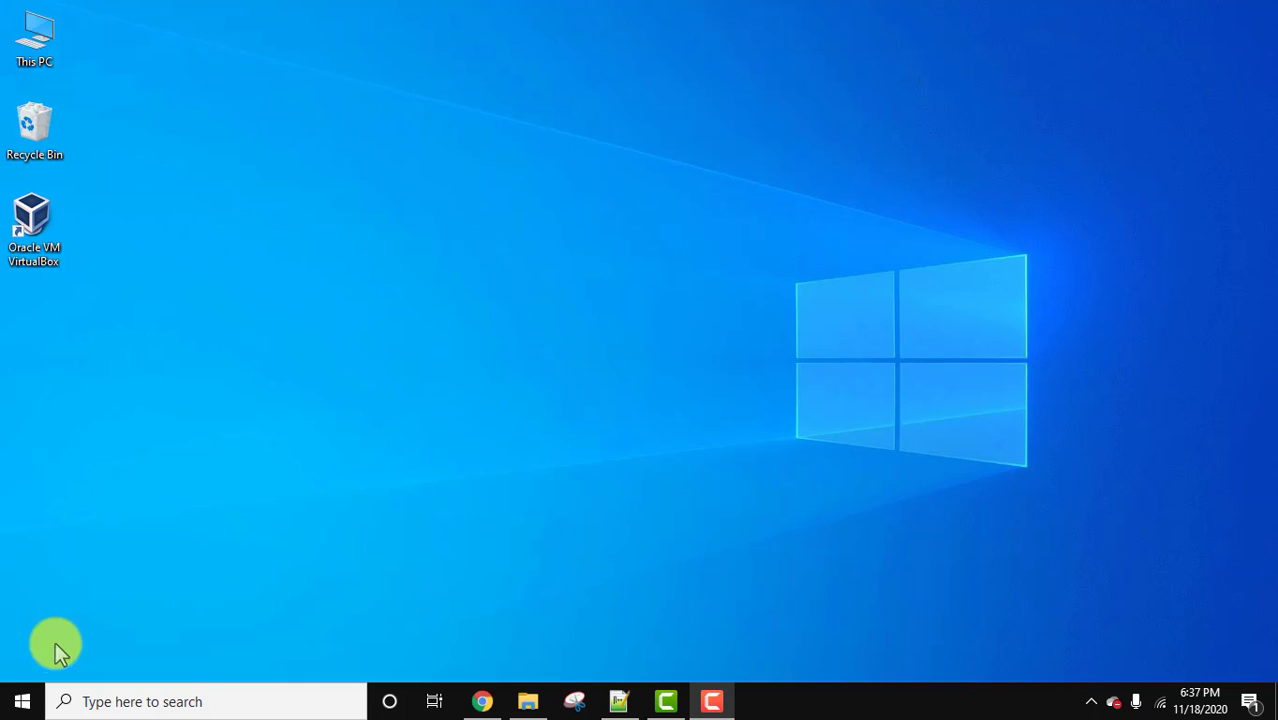
Search for visual studio in the Start menu and launch Visual Studio 2019.
left_click(20, 702)
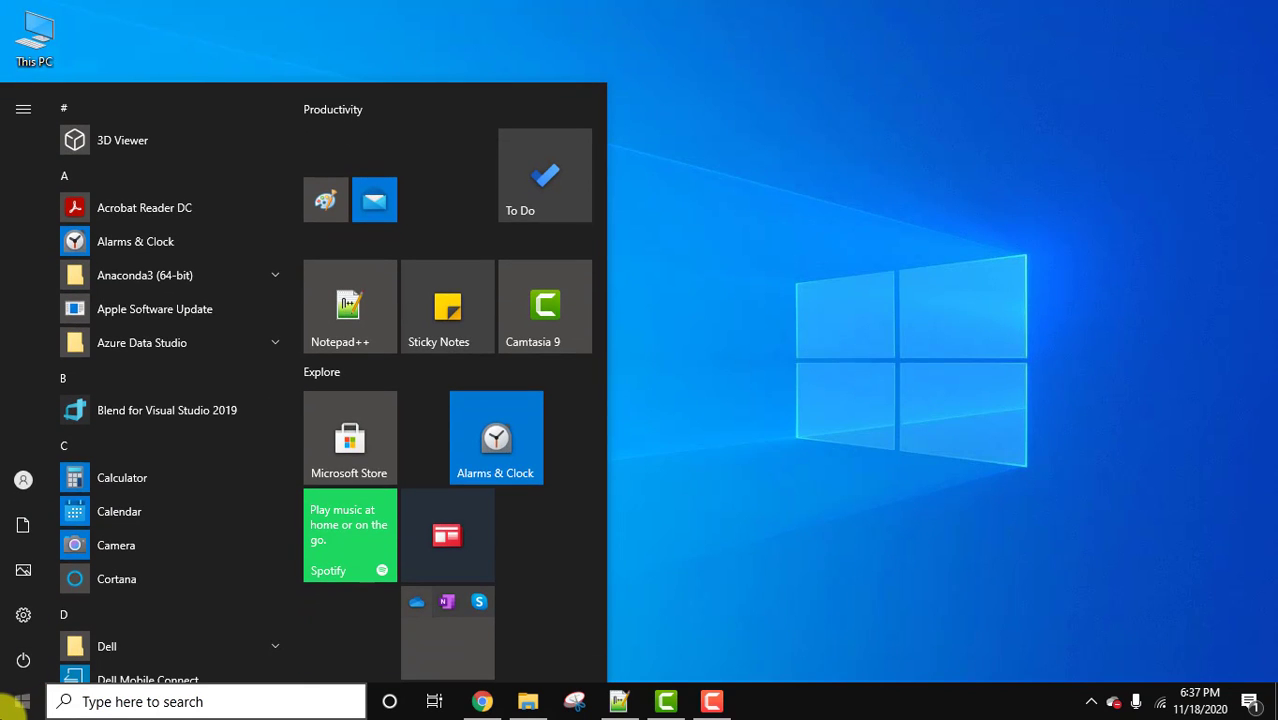
type("visual studio")
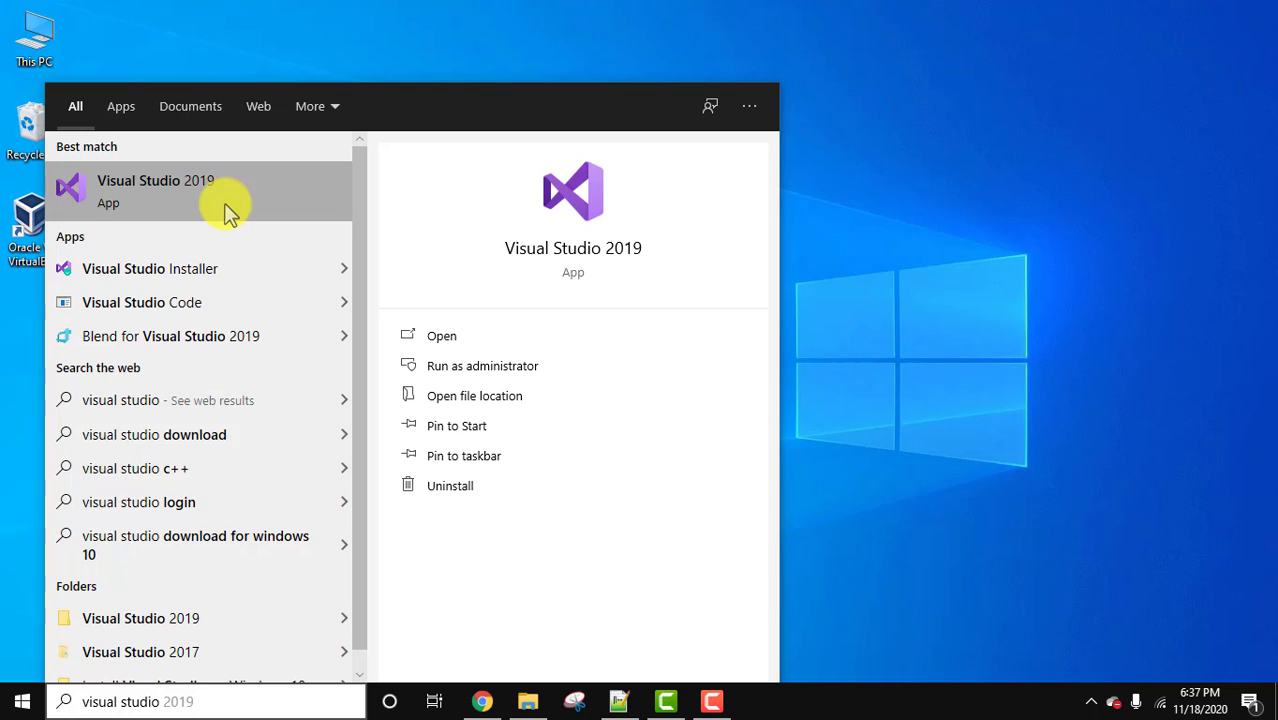
left_click(228, 210)
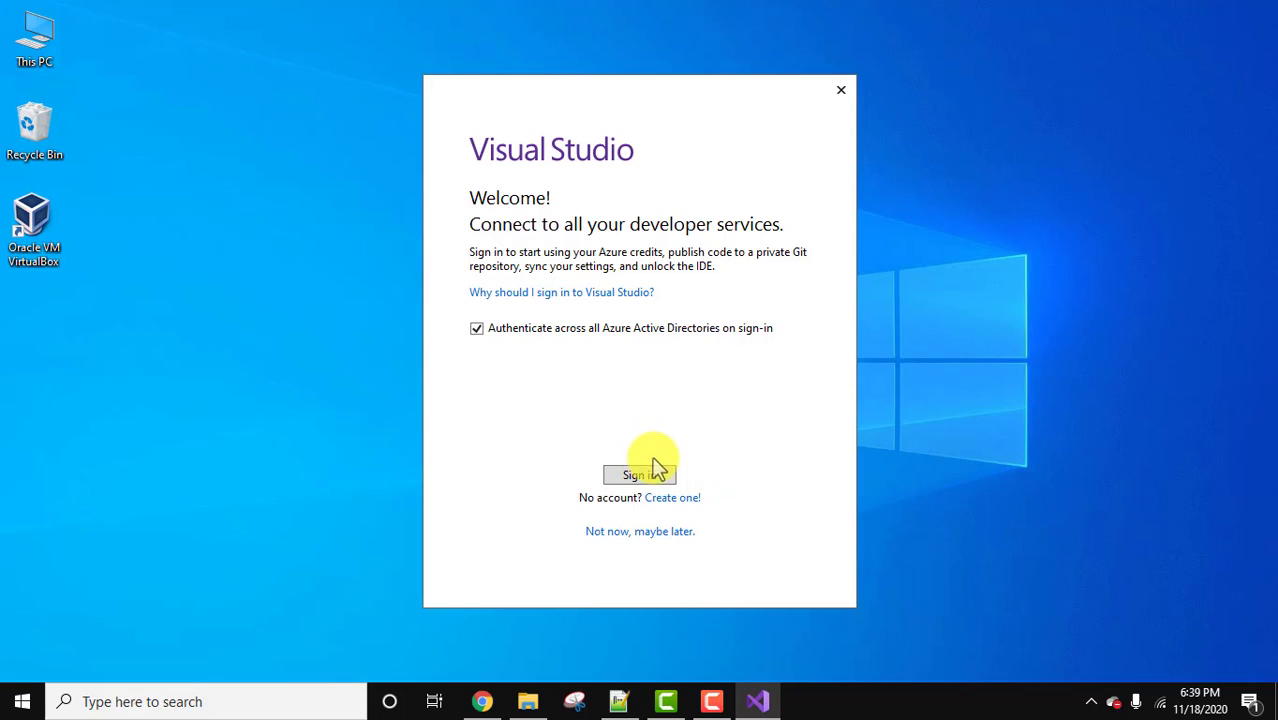
Skip signing in and start Visual Studio with General development settings and the Blue theme.
left_click(678, 541)
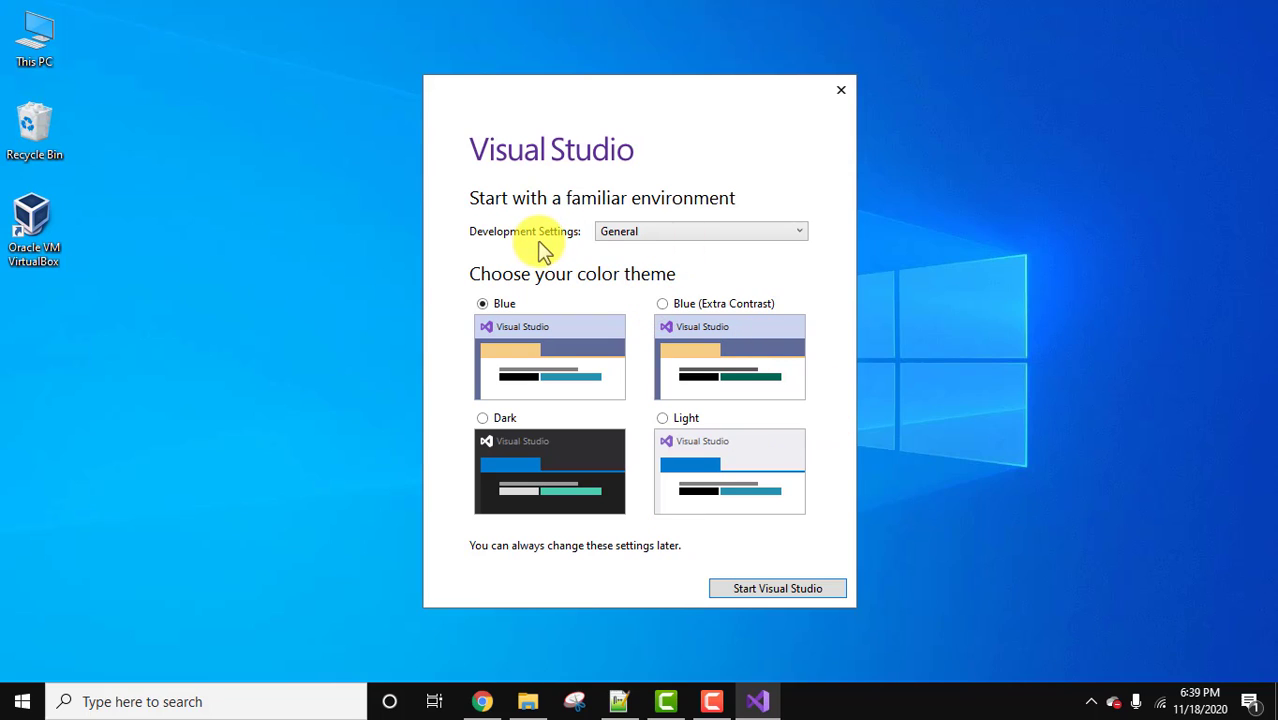
left_click(718, 236)
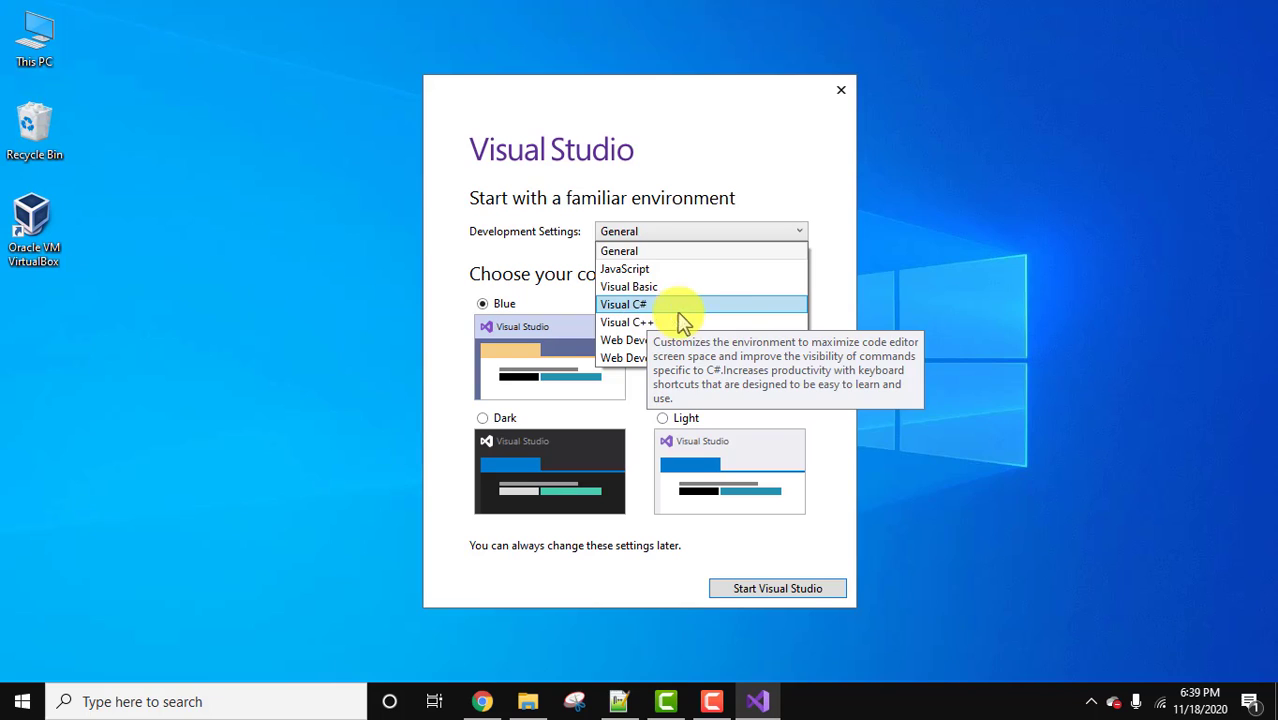
left_click(778, 176)
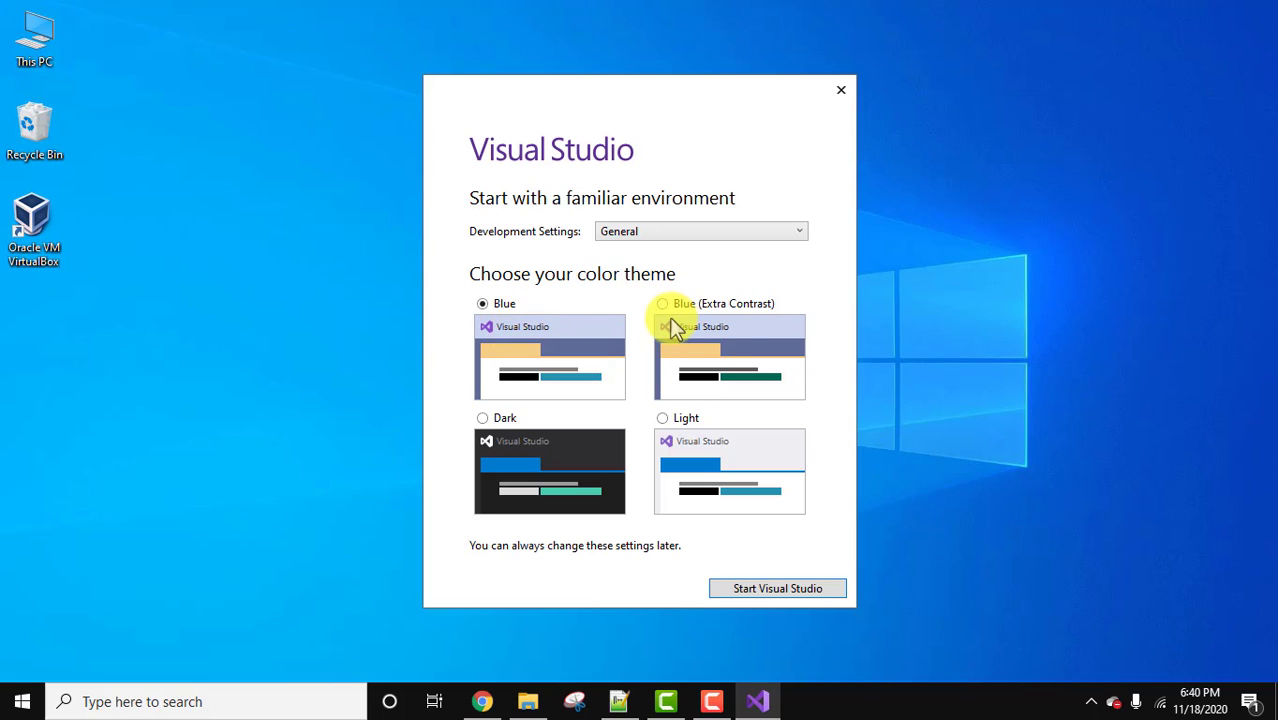
left_click(790, 589)
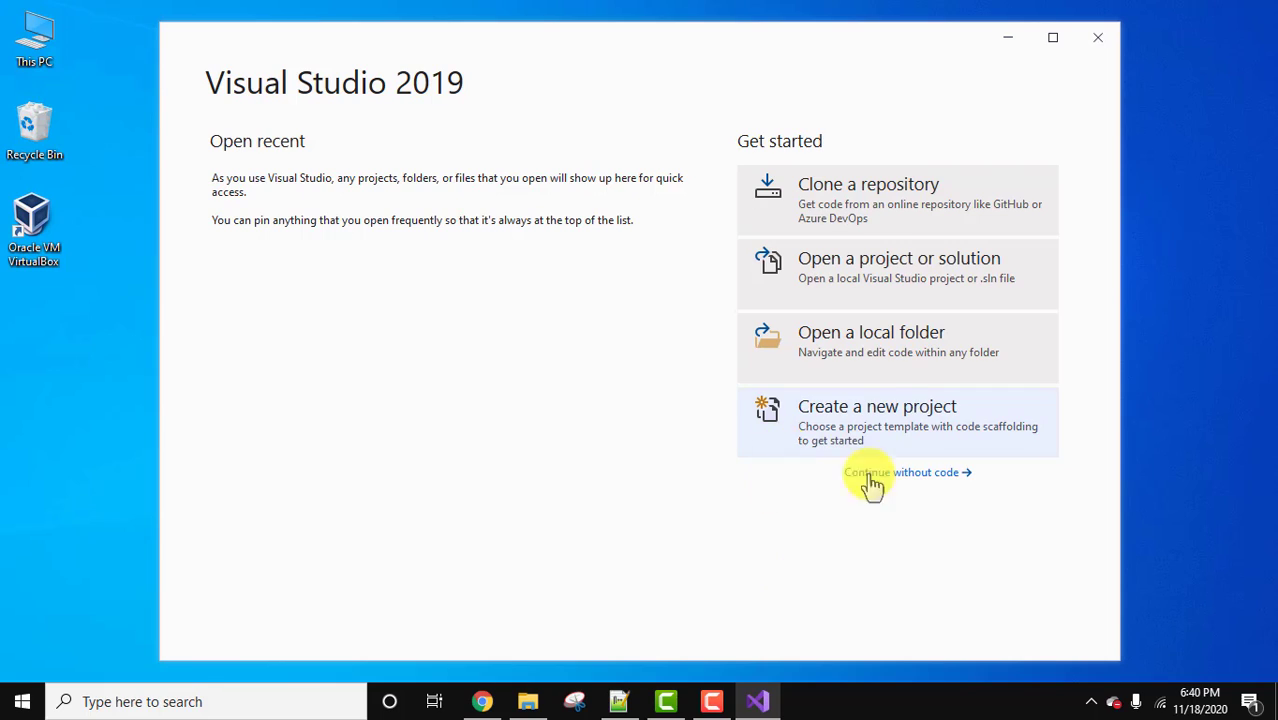
Continue without code and open the dialog for creating a new project.
left_click(941, 478)
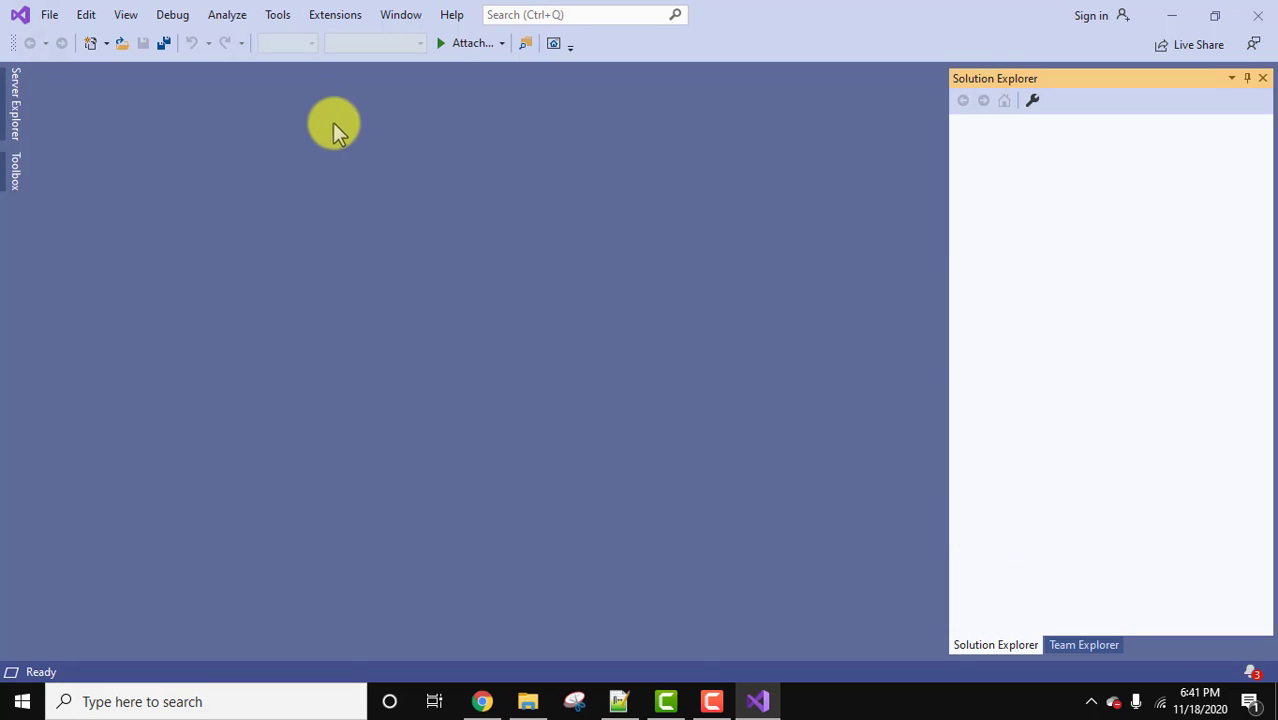
left_click(50, 16)
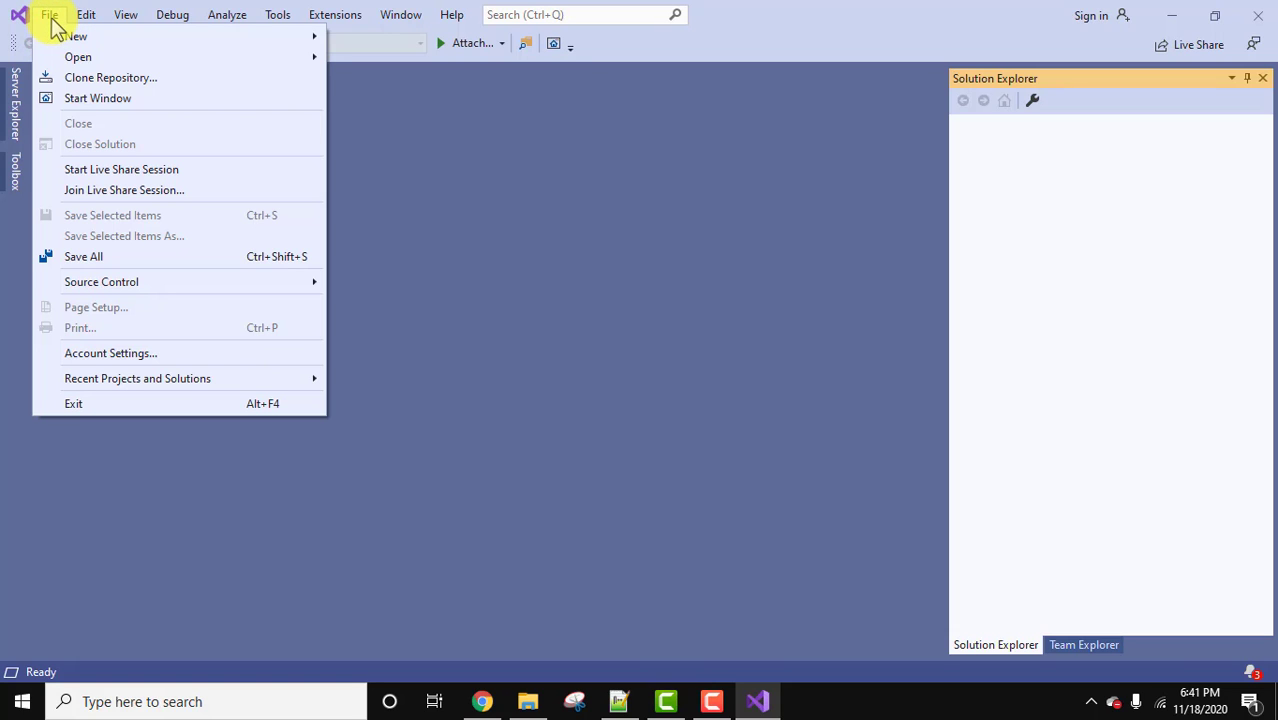
mouse_move(122, 40)
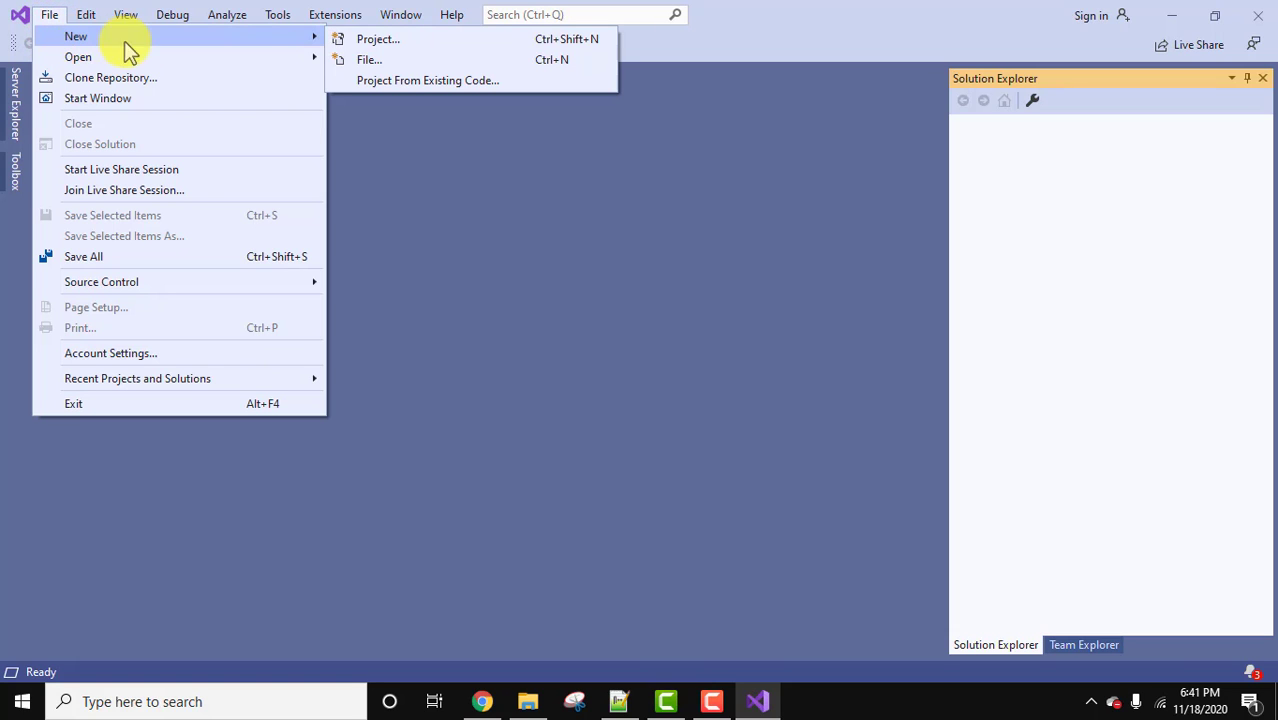
left_click(373, 42)
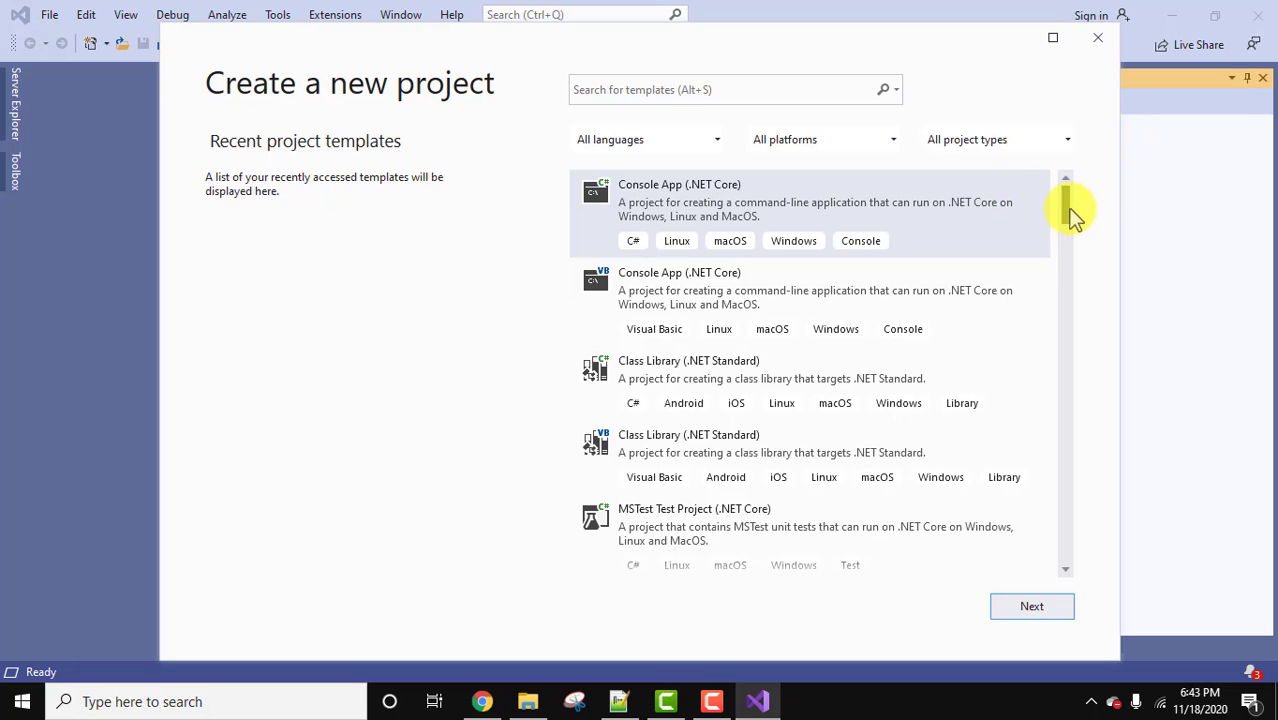
Choose the Console App (.NET Framework) C# template and proceed to configuration.
left_click_drag(1070, 213, 1058, 322)
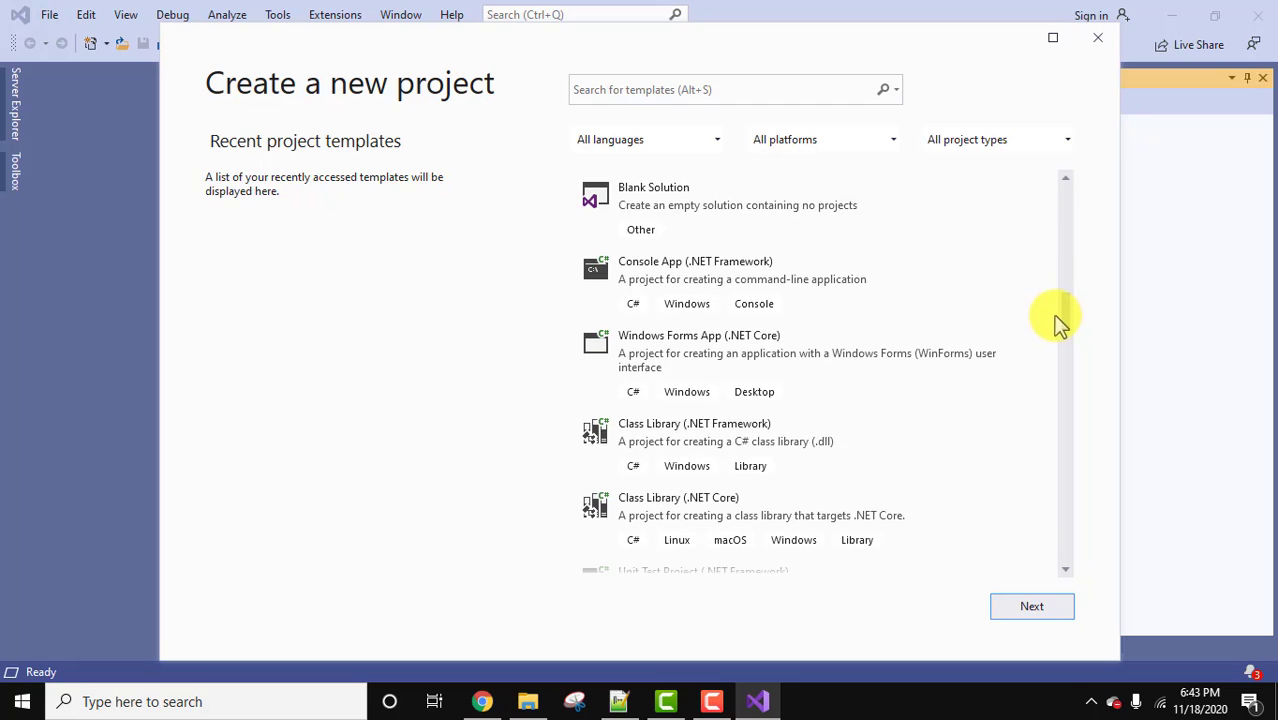
left_click(725, 272)
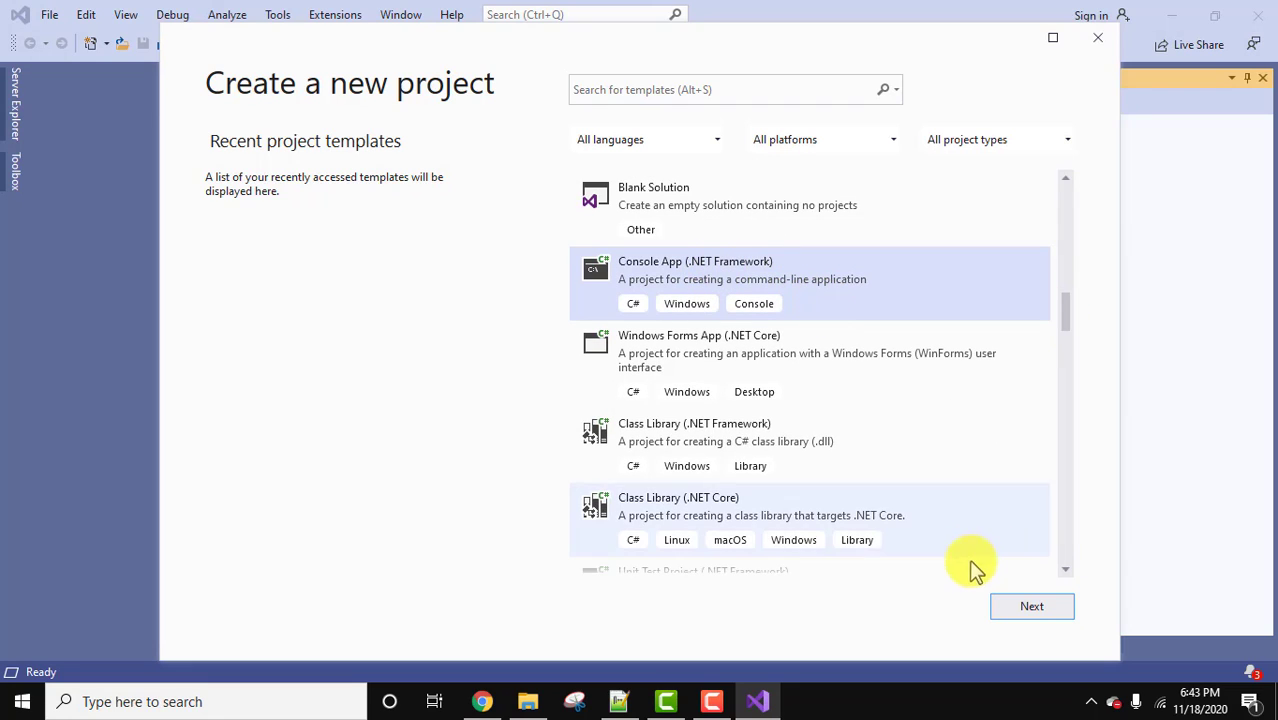
left_click(1040, 614)
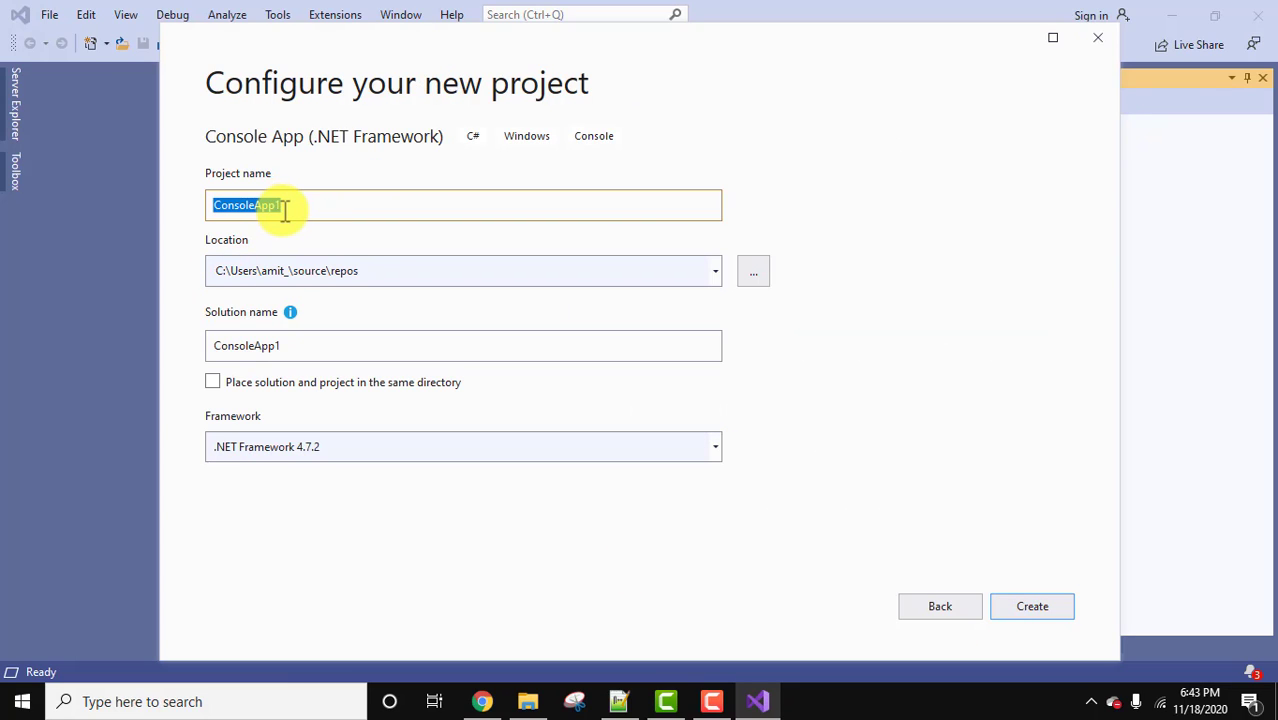
Name the project as the user's first name followed by ConsoleApp.
left_click(287, 209)
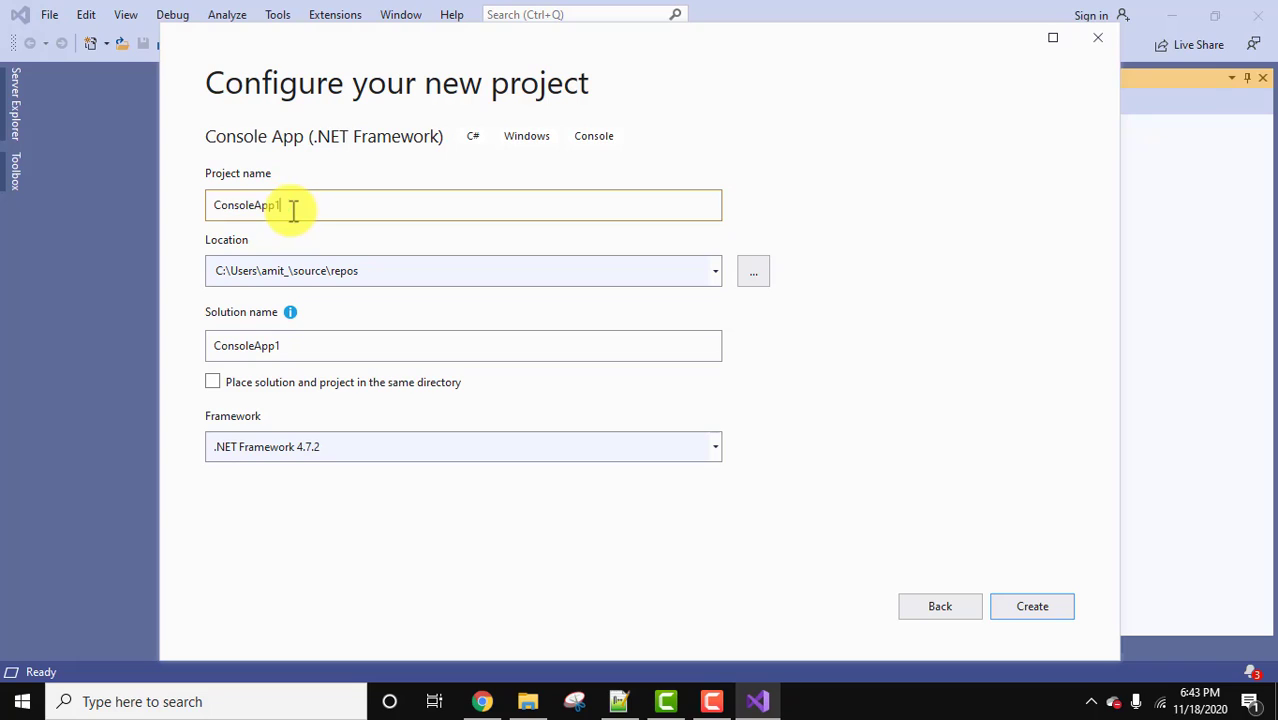
left_click(217, 207)
type("A")
type("mit")
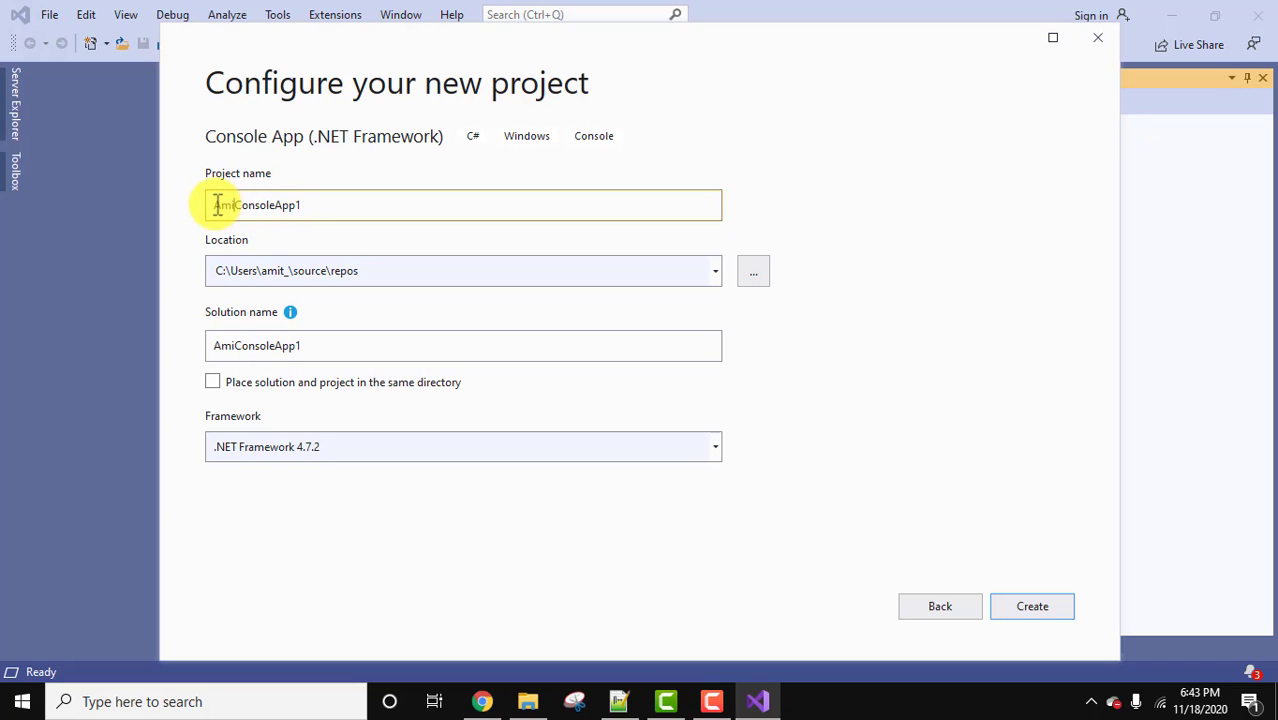
left_click(337, 204)
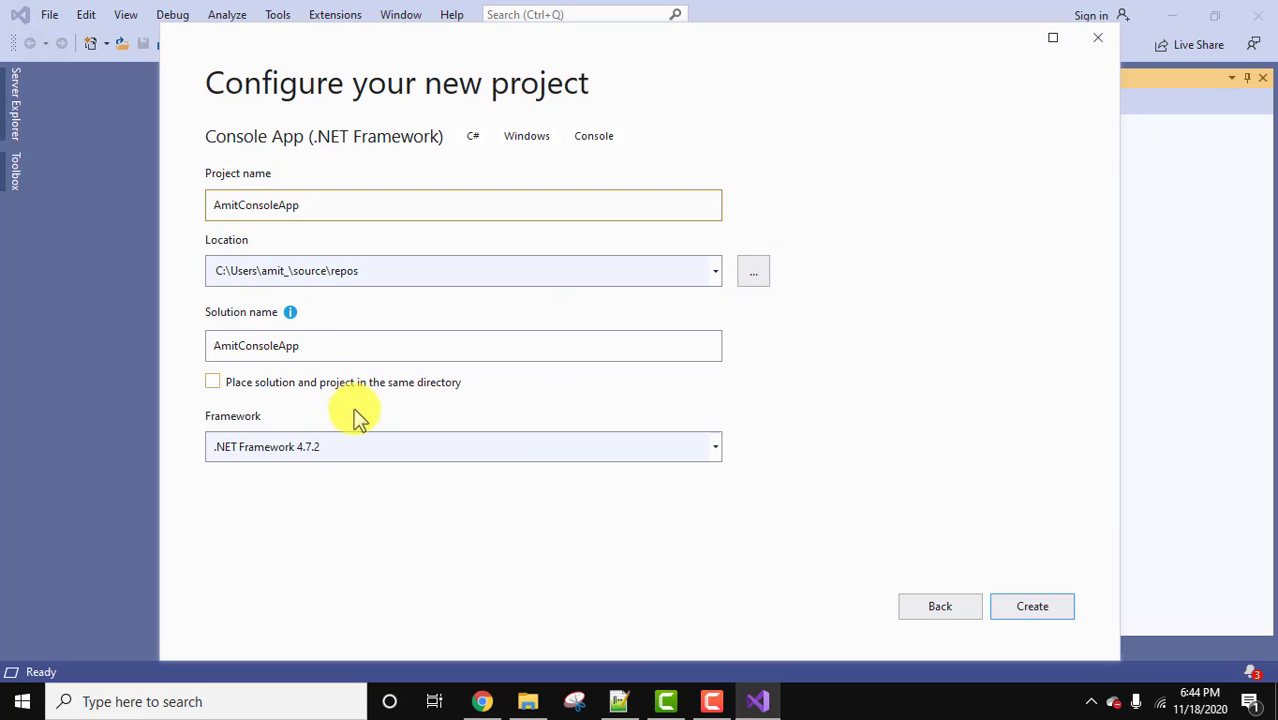
Keep .NET Framework 4.7.2 as the framework and create the project.
left_click(365, 449)
left_click(365, 449)
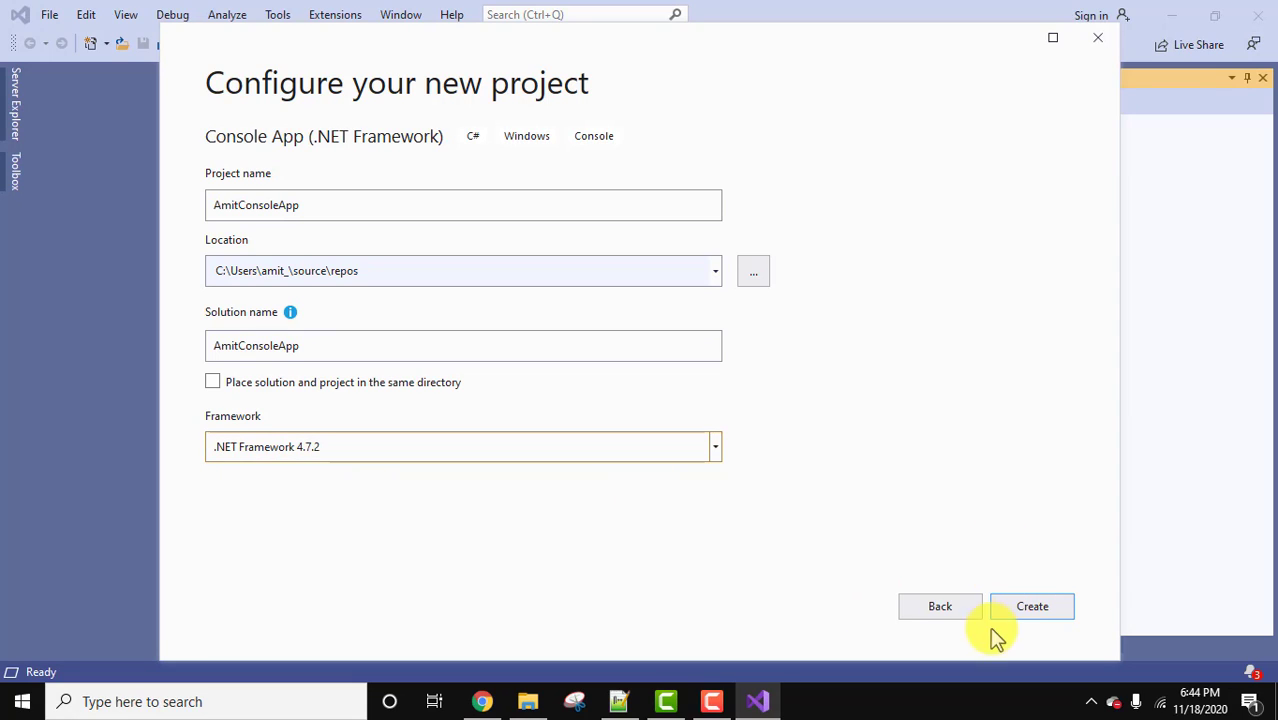
left_click(1040, 620)
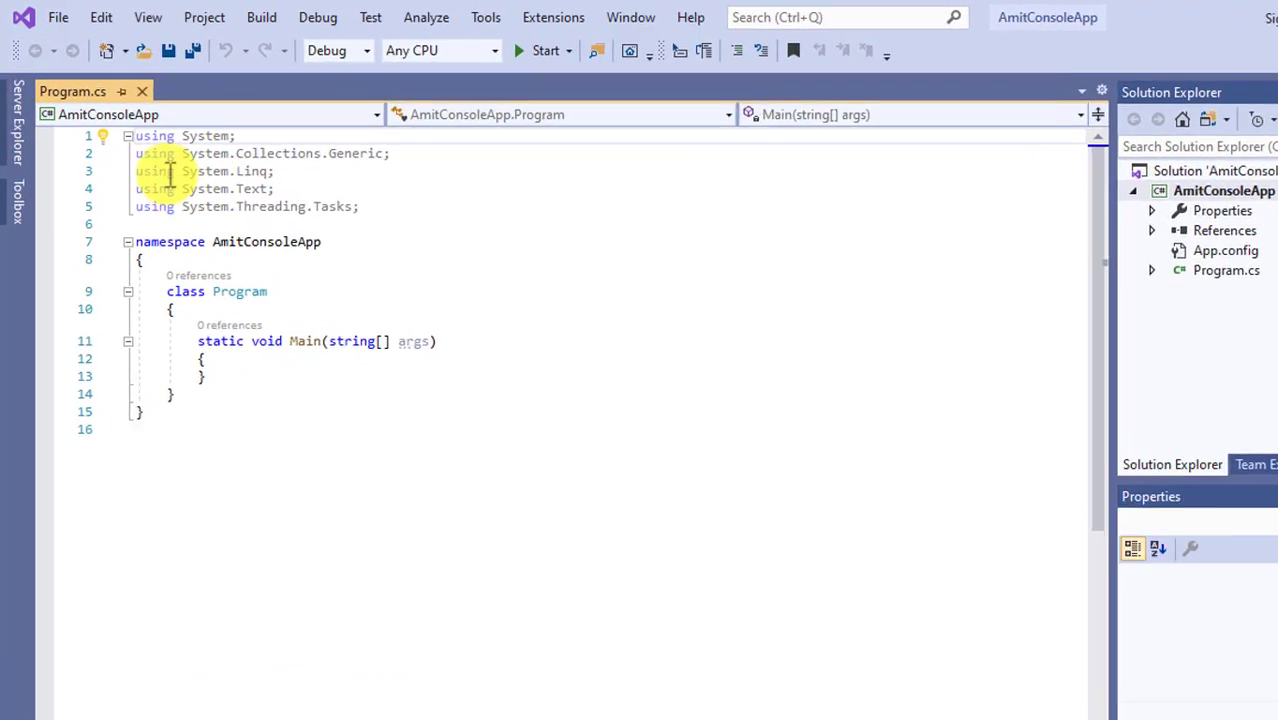
Highlight the using System; directive at the top of Program.cs.
mouse_move(118, 119)
left_click_drag(214, 208, 371, 206)
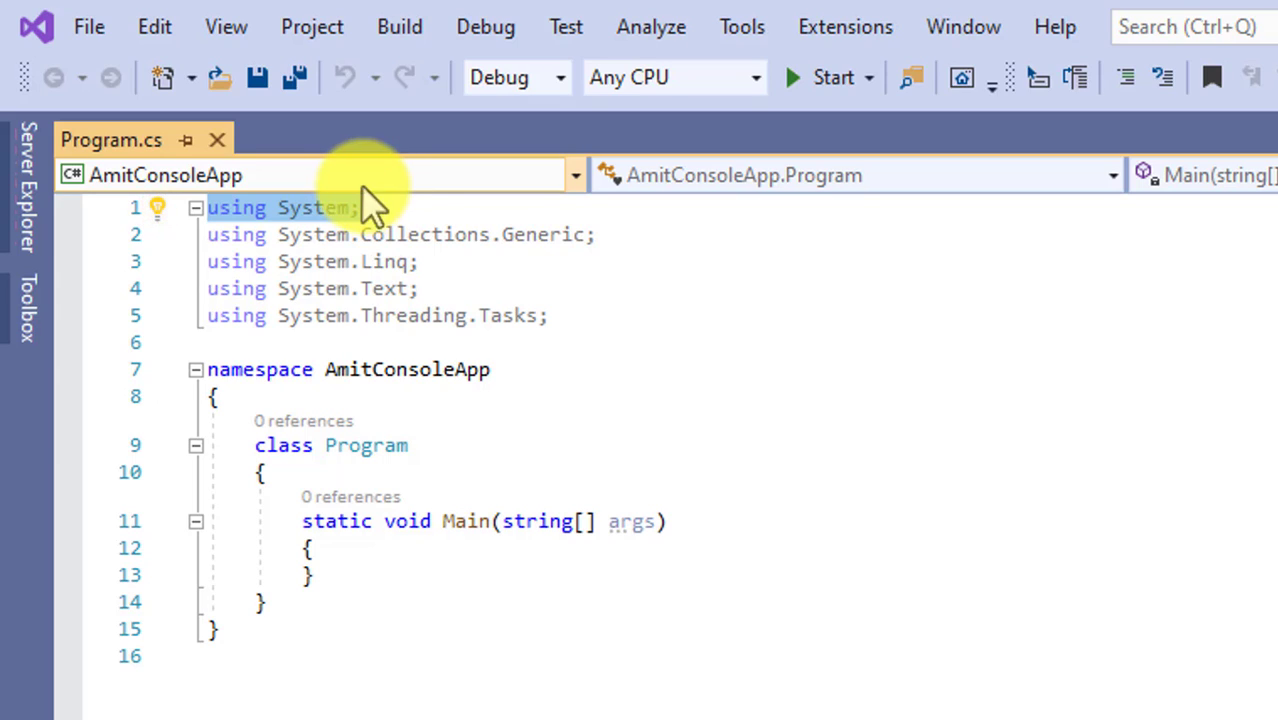
Highlight the namespace, class Program and Main method declarations to examine the program's structure.
left_click(409, 234)
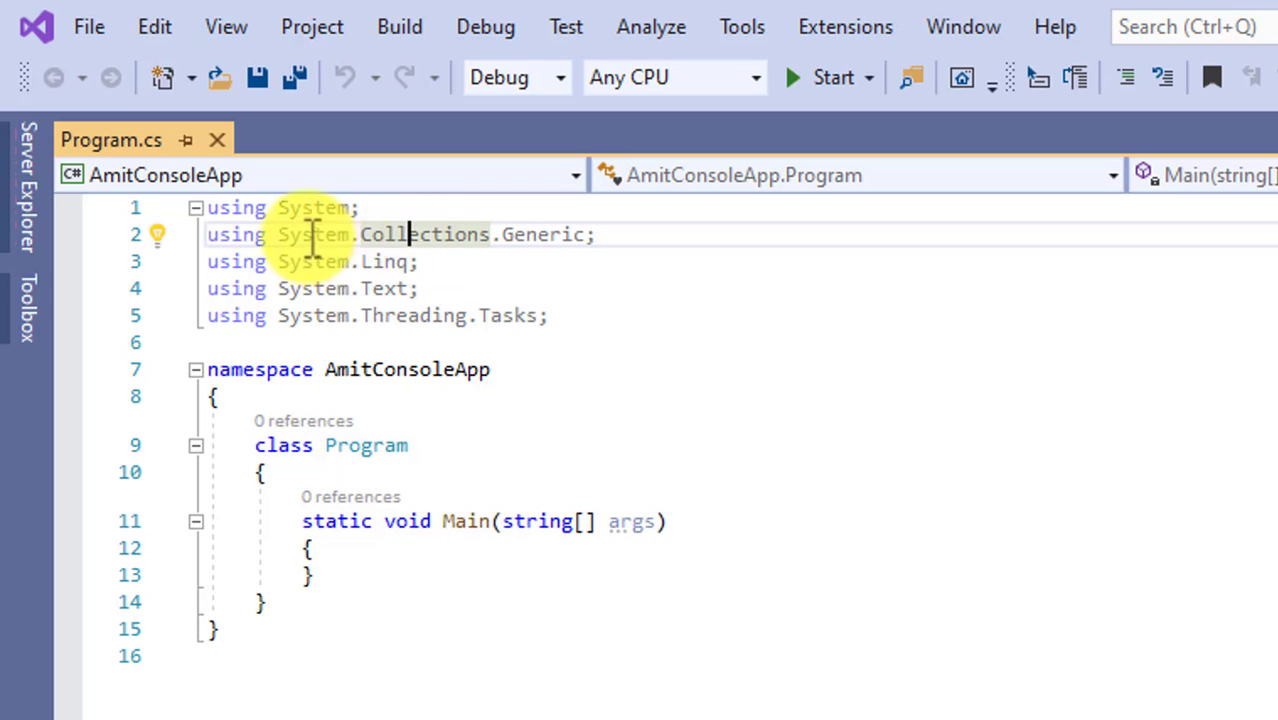
double_click(283, 368)
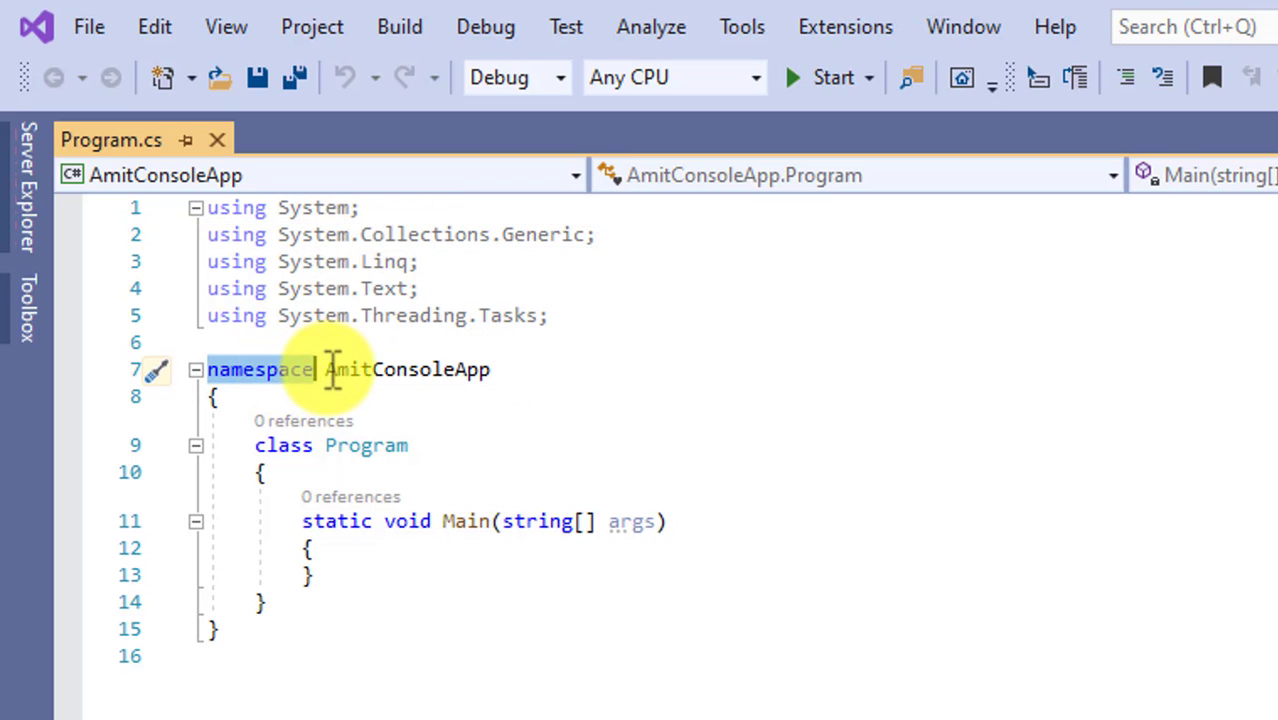
left_click_drag(327, 370, 496, 371)
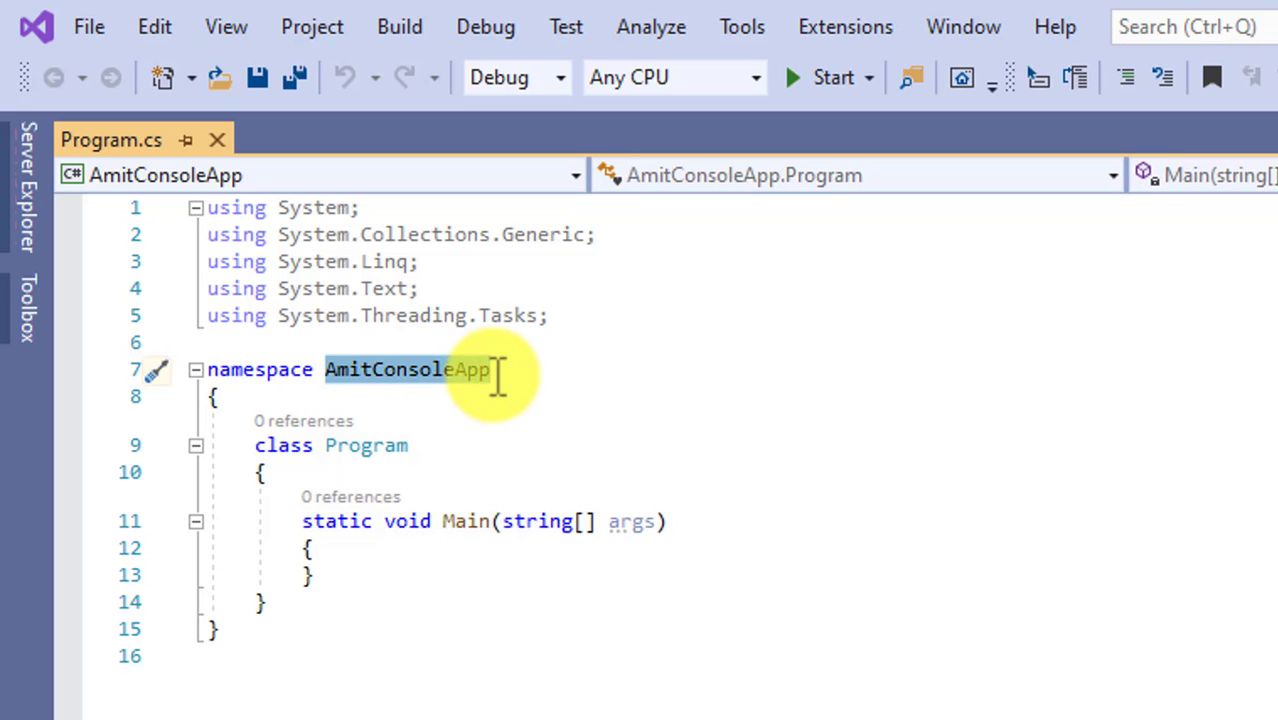
left_click(422, 398)
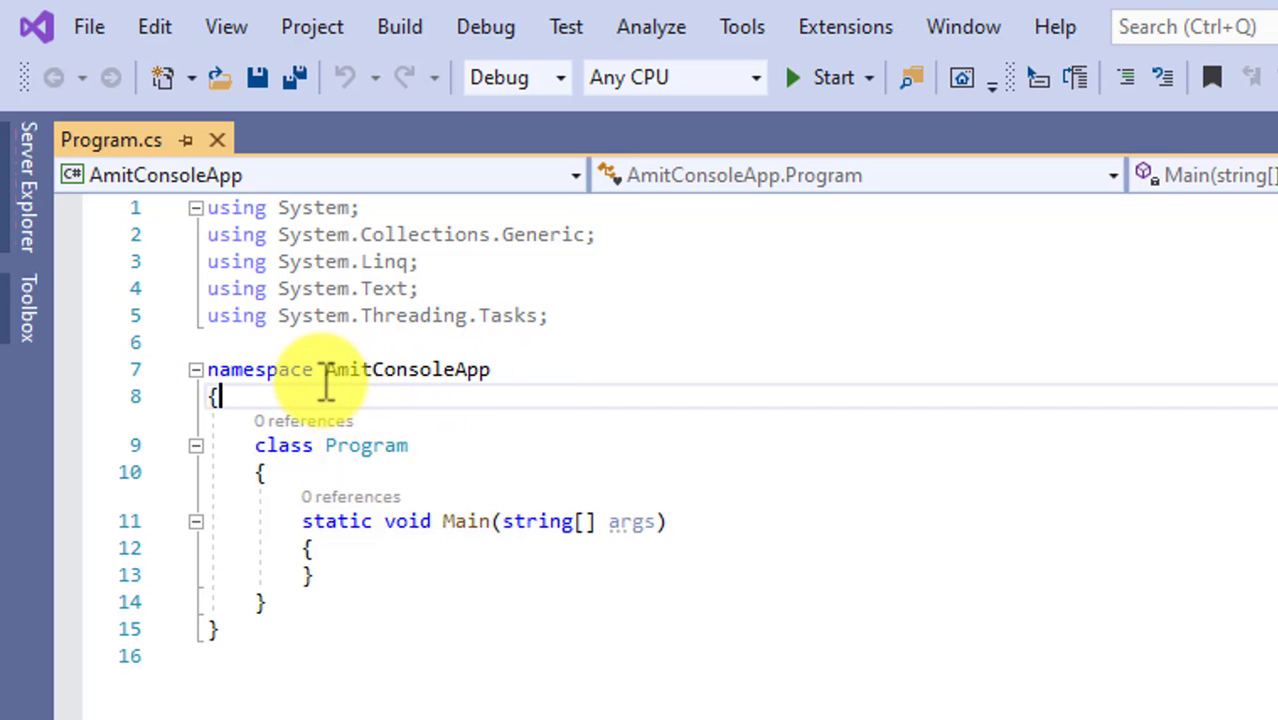
left_click_drag(327, 370, 499, 368)
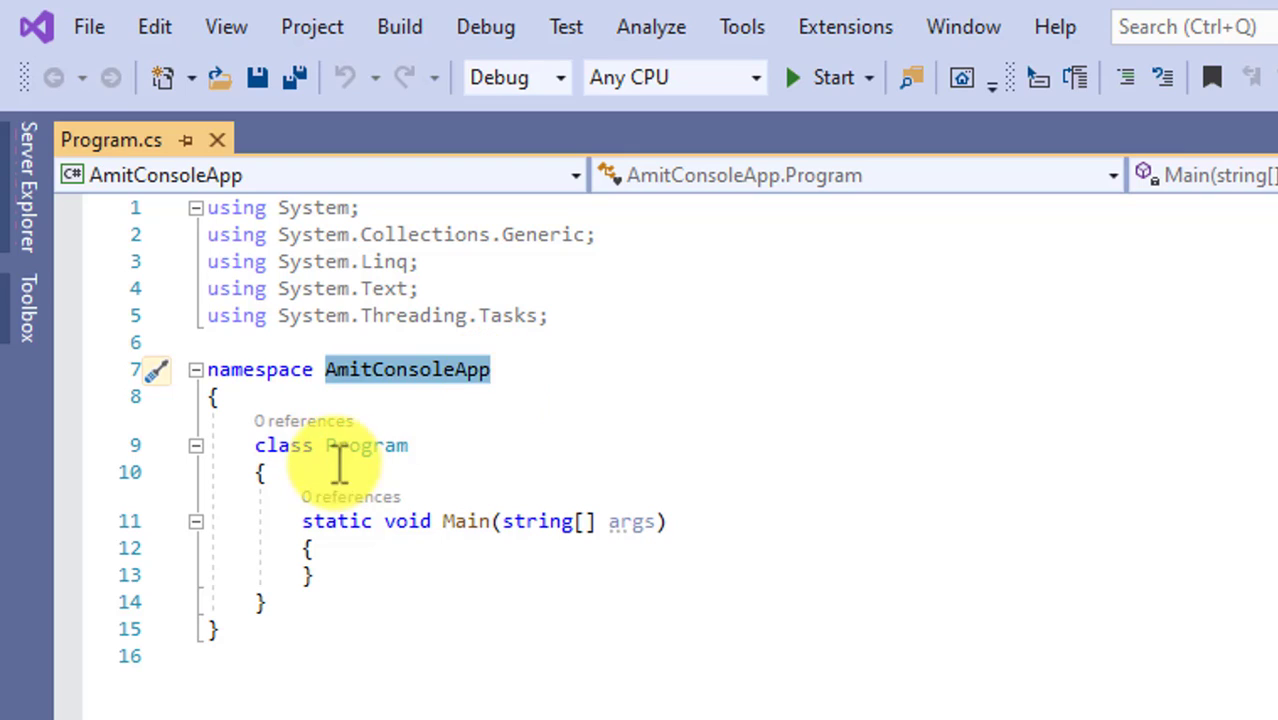
double_click(350, 446)
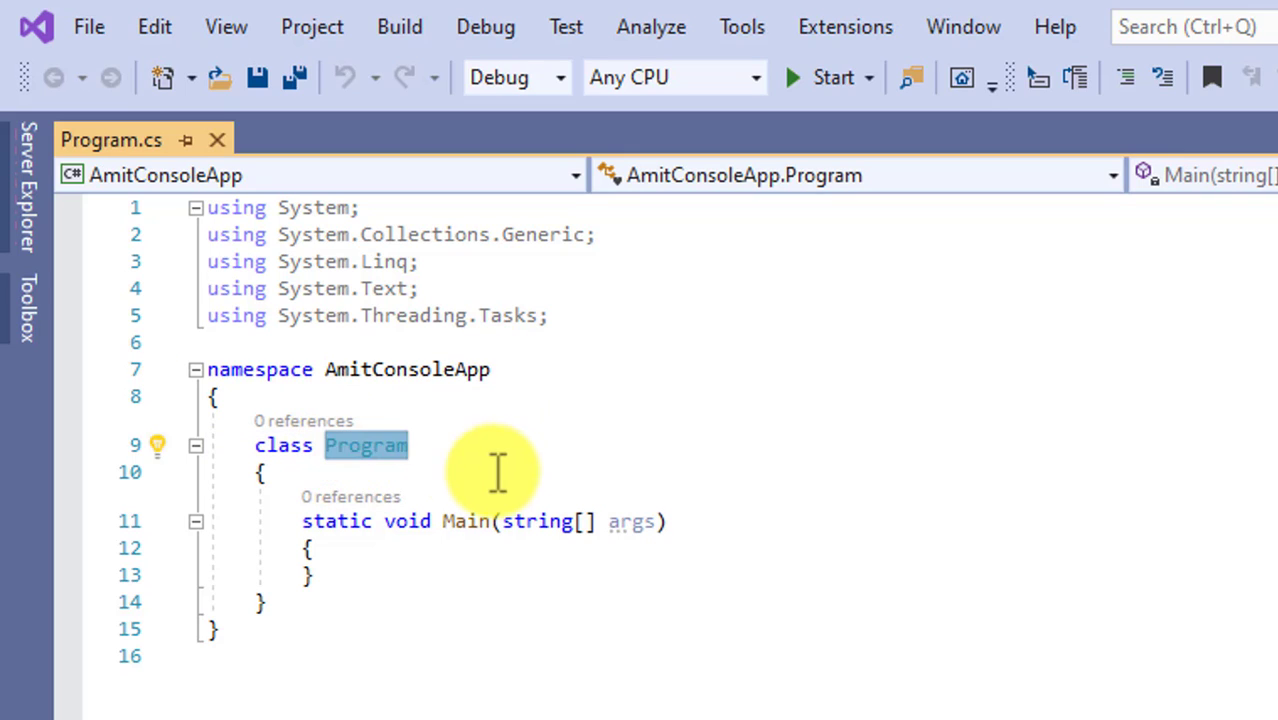
left_click(498, 472)
left_click_drag(256, 445, 433, 445)
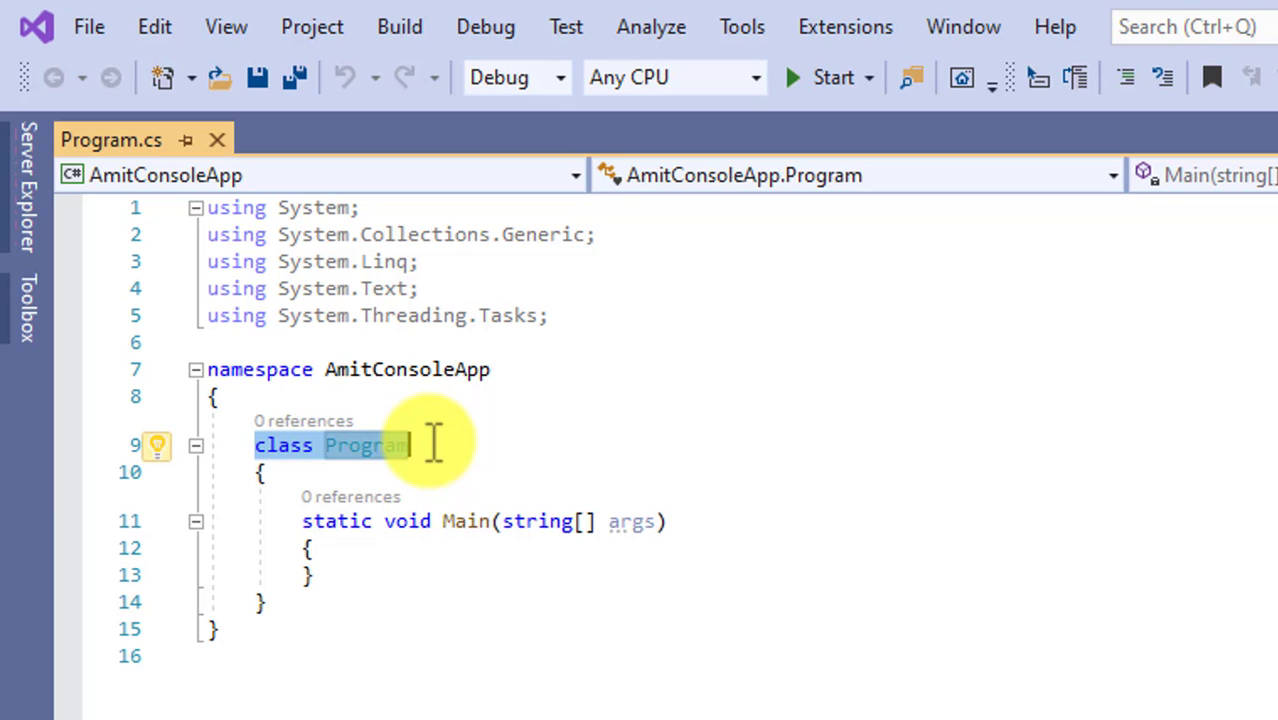
left_click_drag(300, 523, 489, 530)
left_click(487, 526)
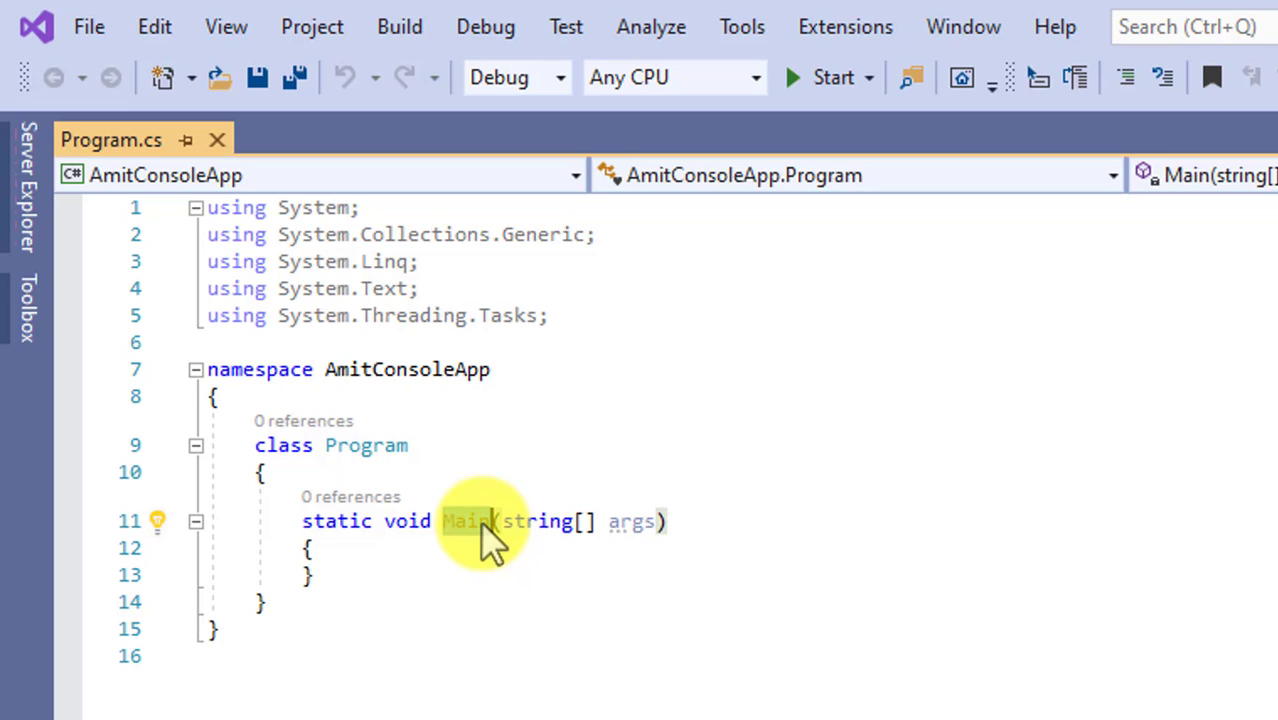
left_click(445, 530)
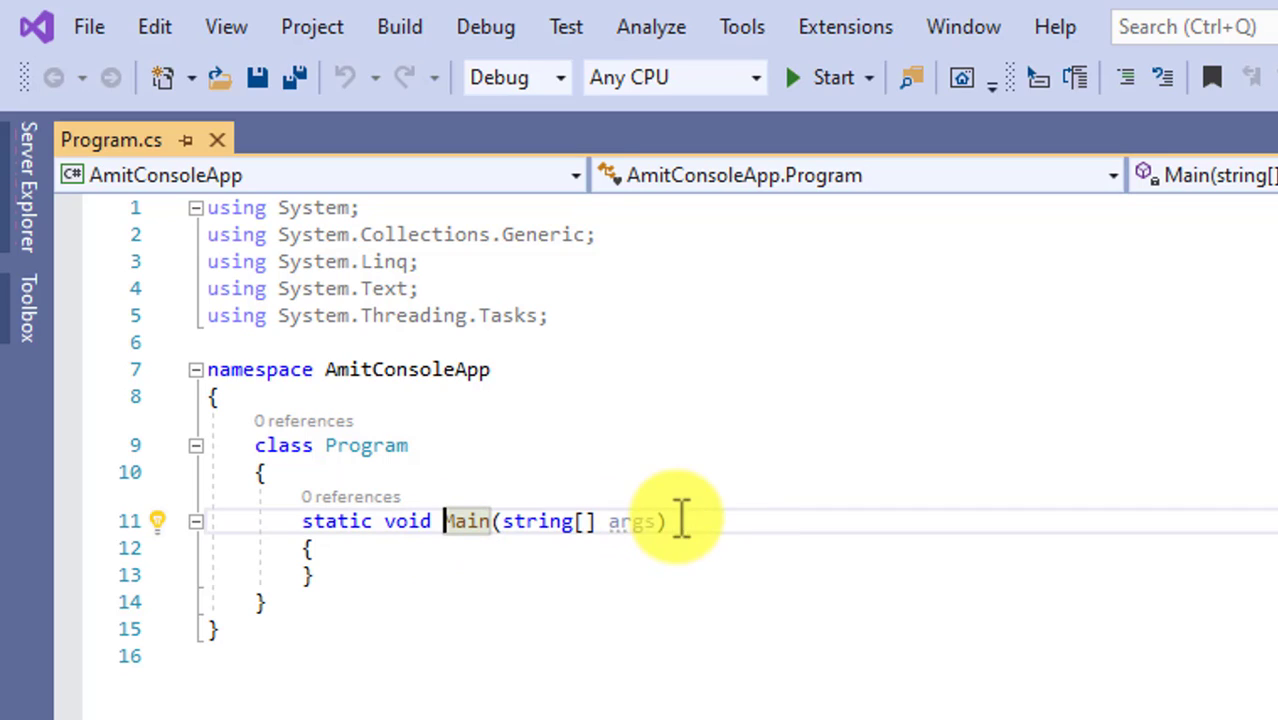
Add a Console.WriteLine(); statement on a new line inside the Main method body.
left_click(750, 518)
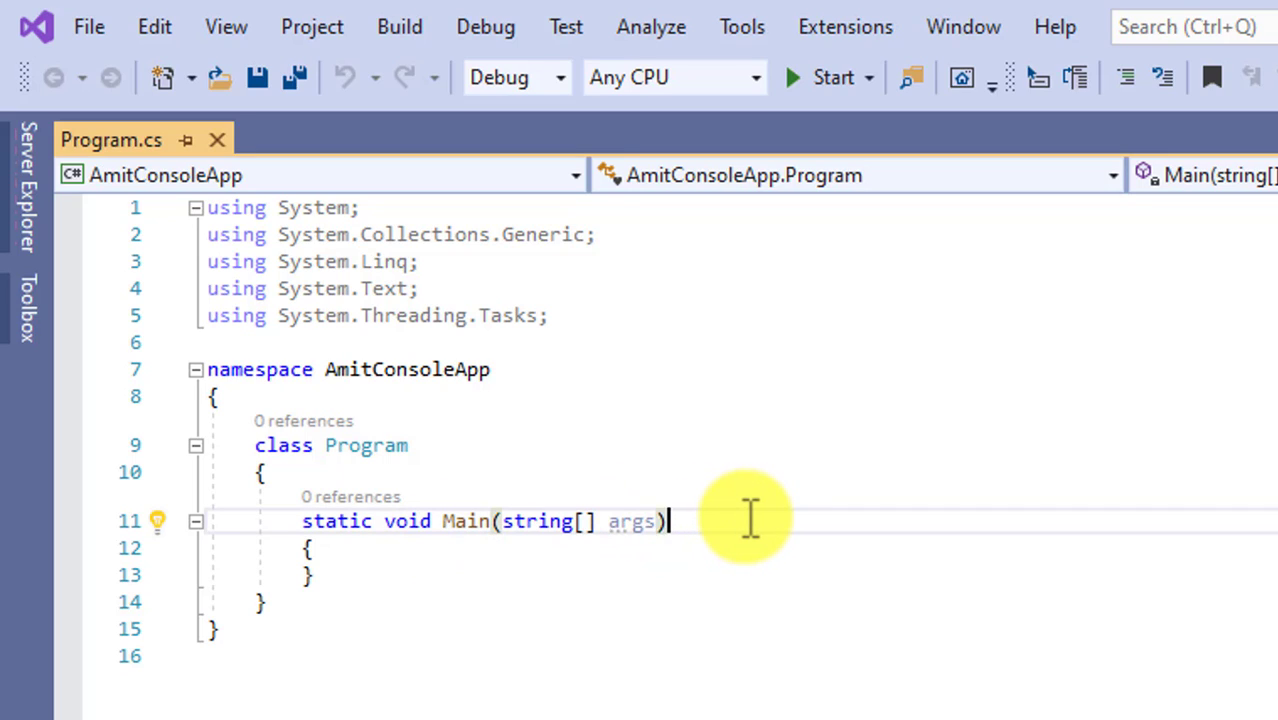
key("Down")
key("Return")
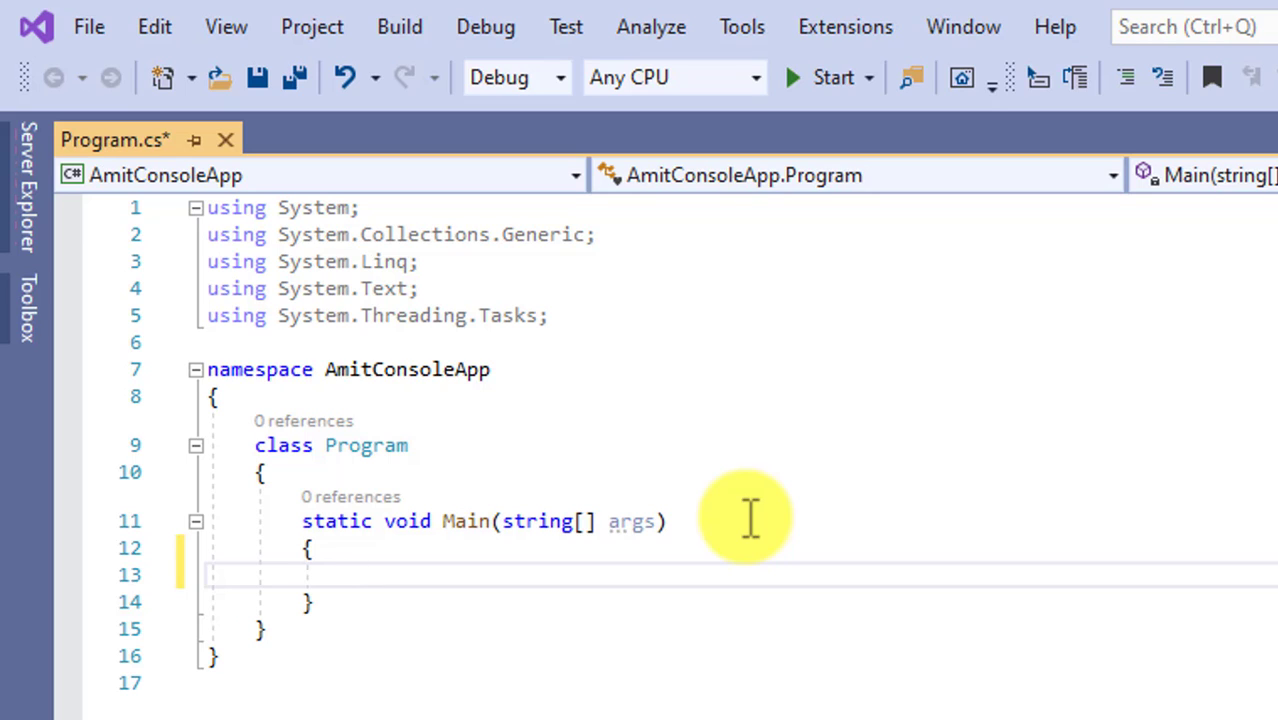
type("Console")
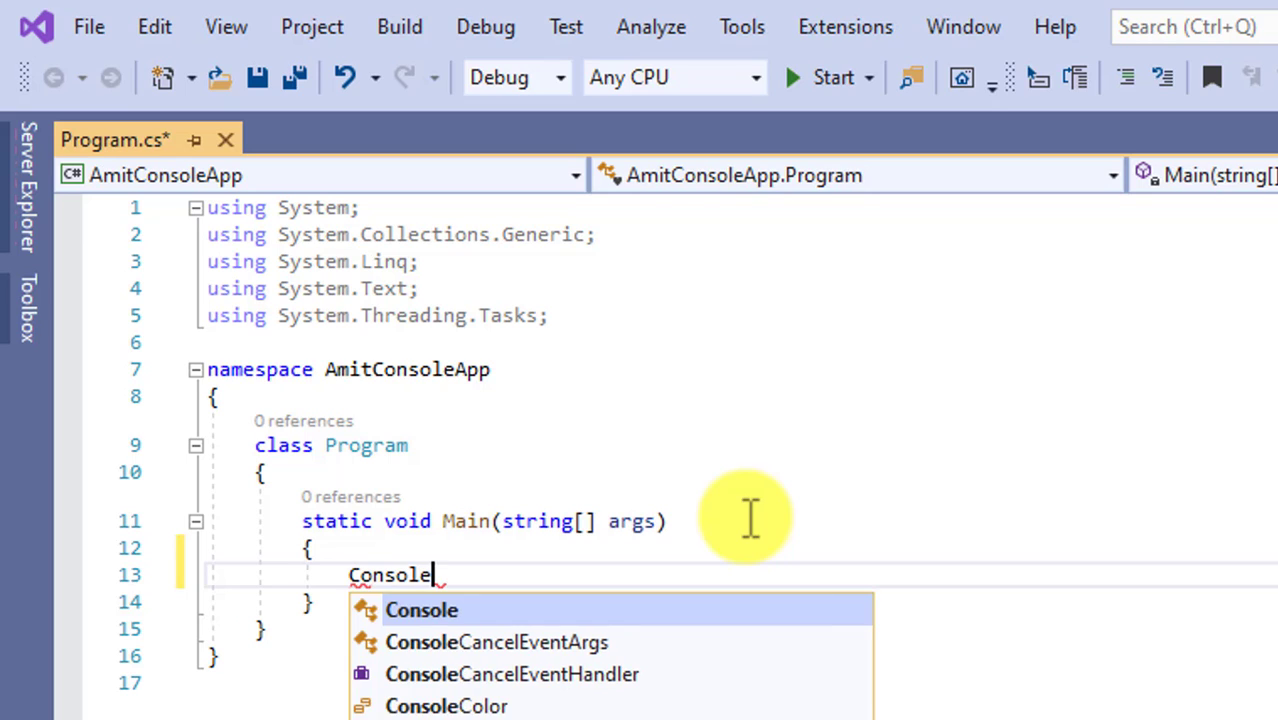
type(".WriteLine();")
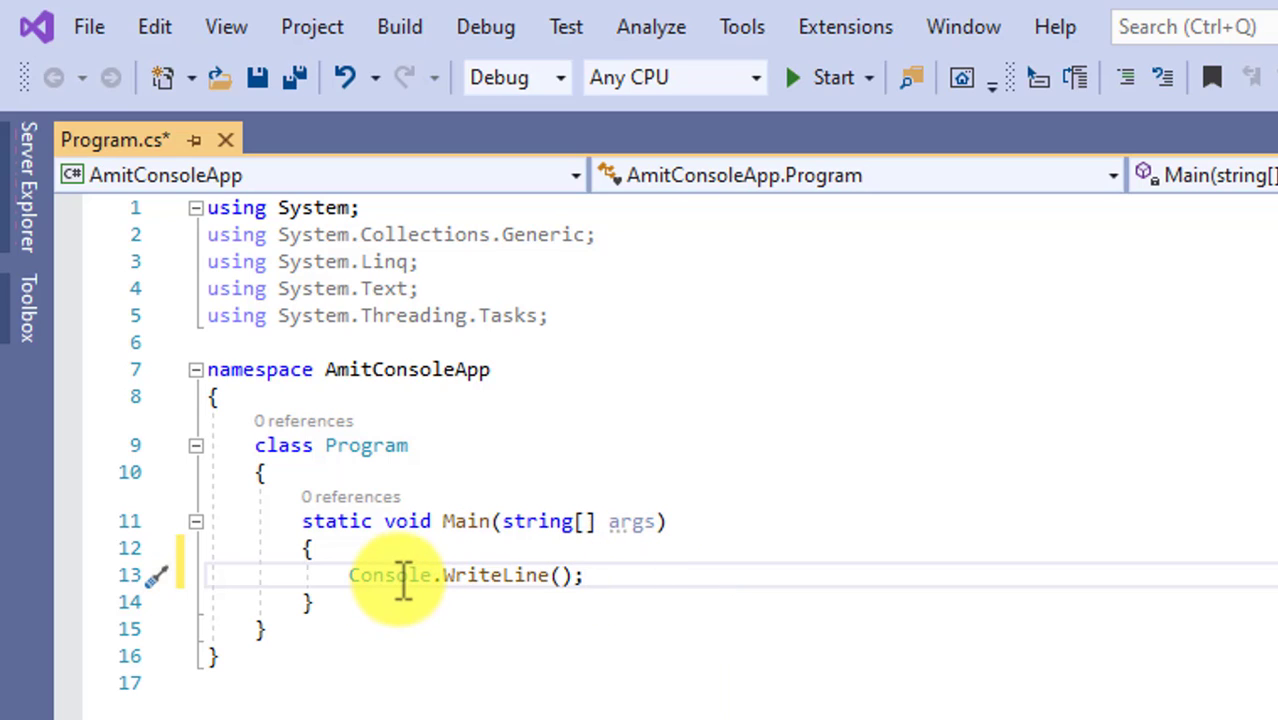
Pass the string "First C# Program..." to the WriteLine call.
mouse_move(403, 578)
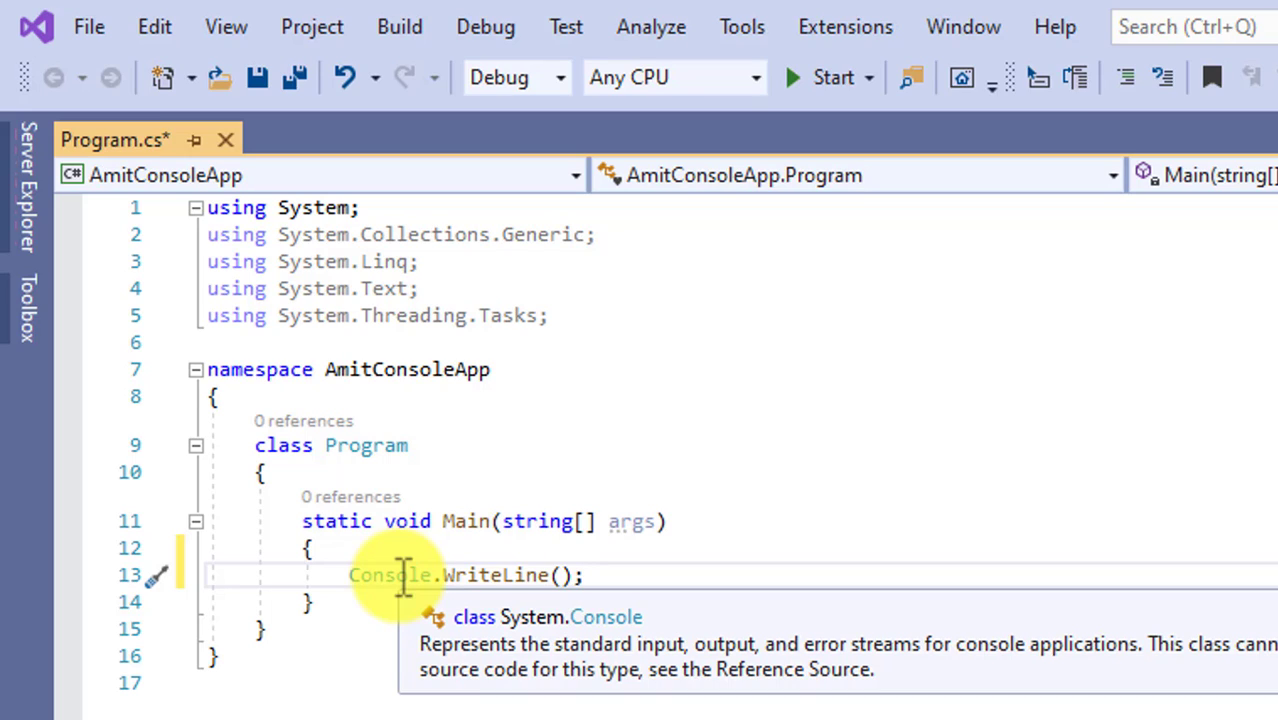
mouse_move(483, 578)
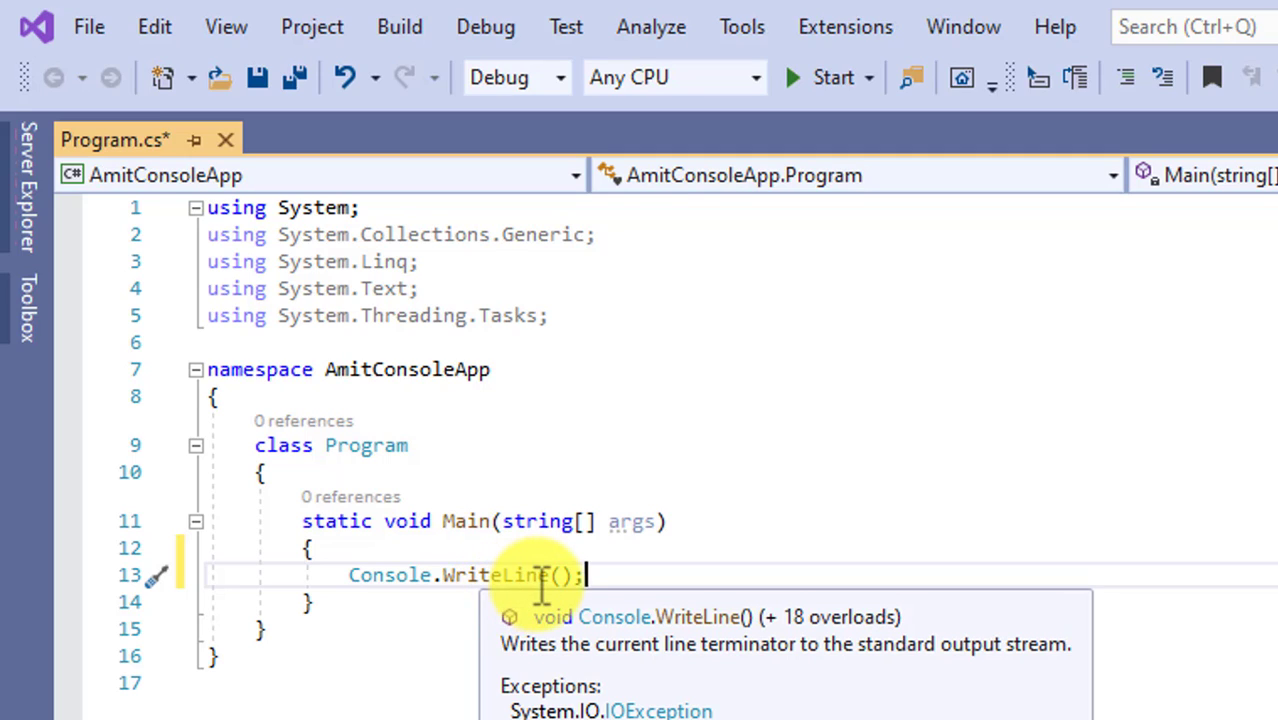
left_click(566, 576)
type("\"")
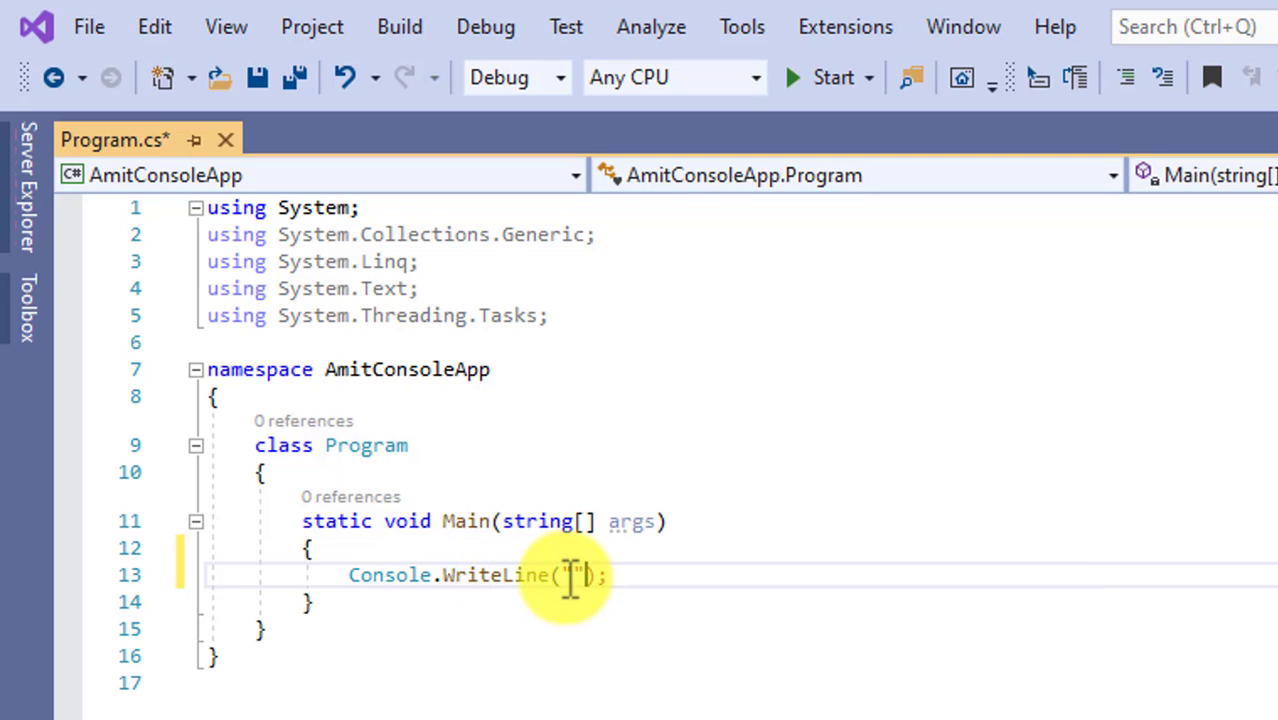
type("First c=C# Progra")
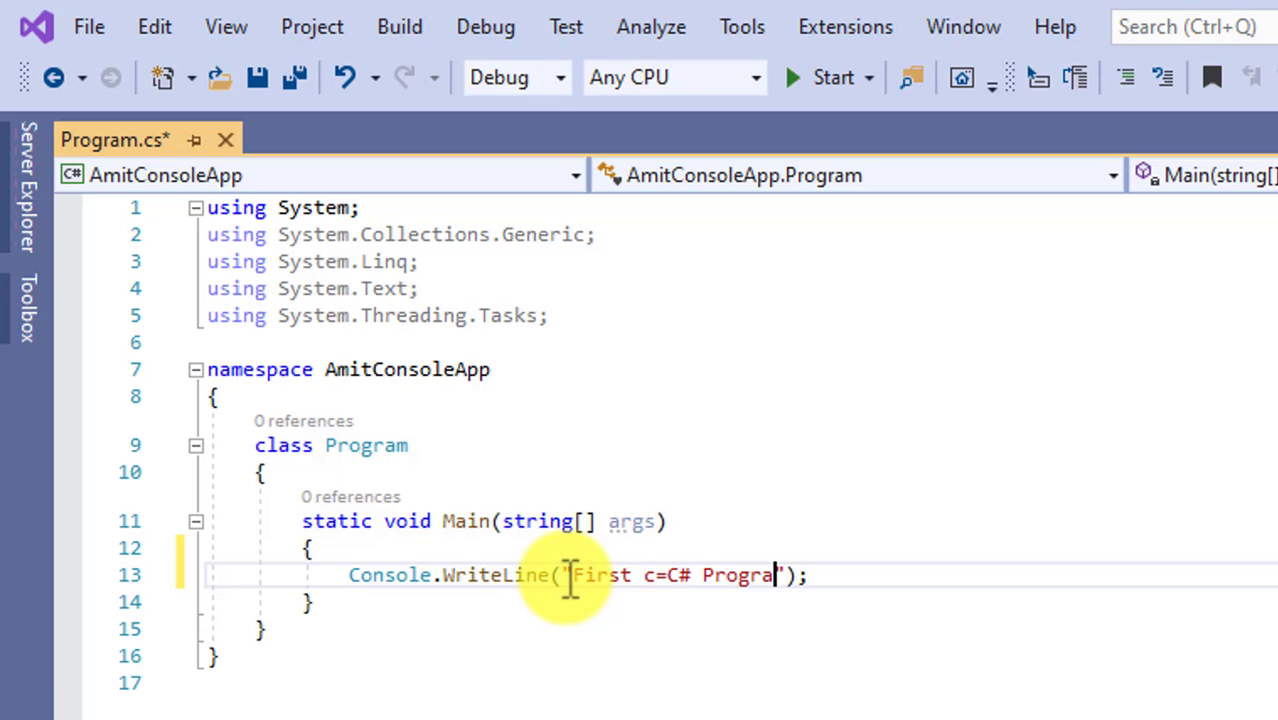
type("m...")
key("Left")
key("Left")
key("Left")
key("Left")
key("Left")
key("Left")
key("Left")
key("Left")
key("Left")
key("Left")
key("Left")
key("Left")
key("Left")
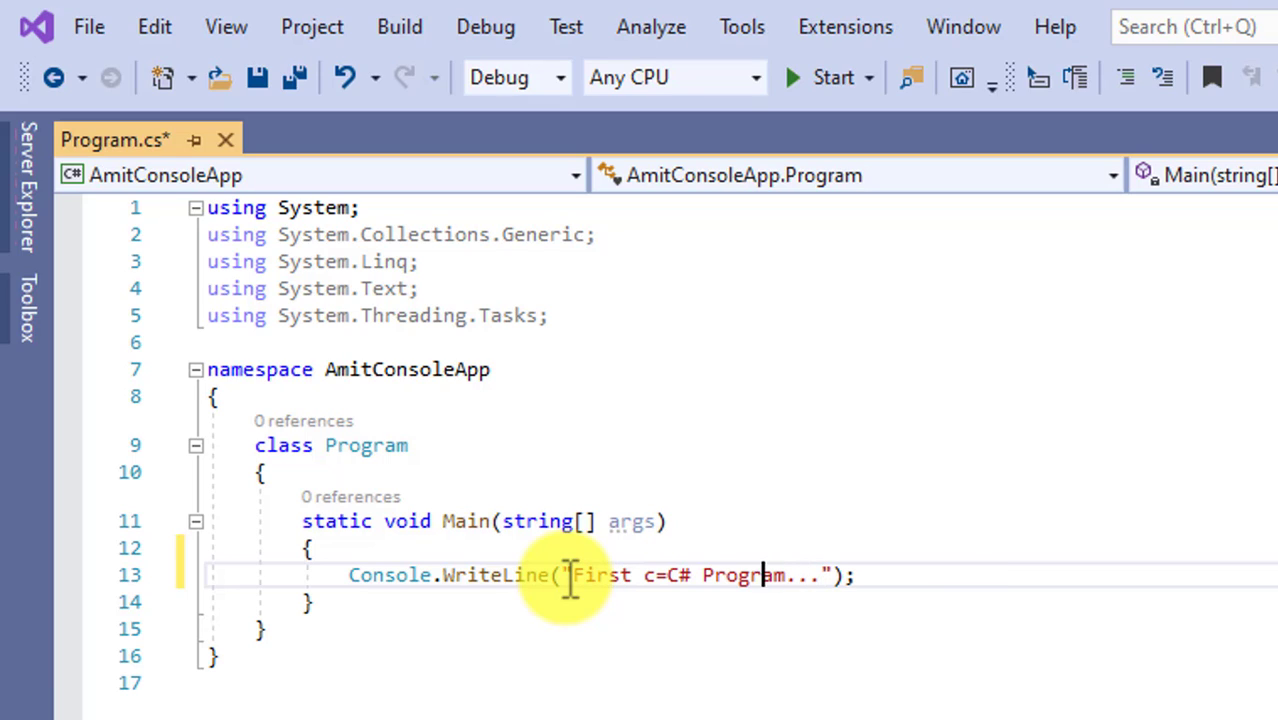
key("BackSpace")
key("BackSpace")
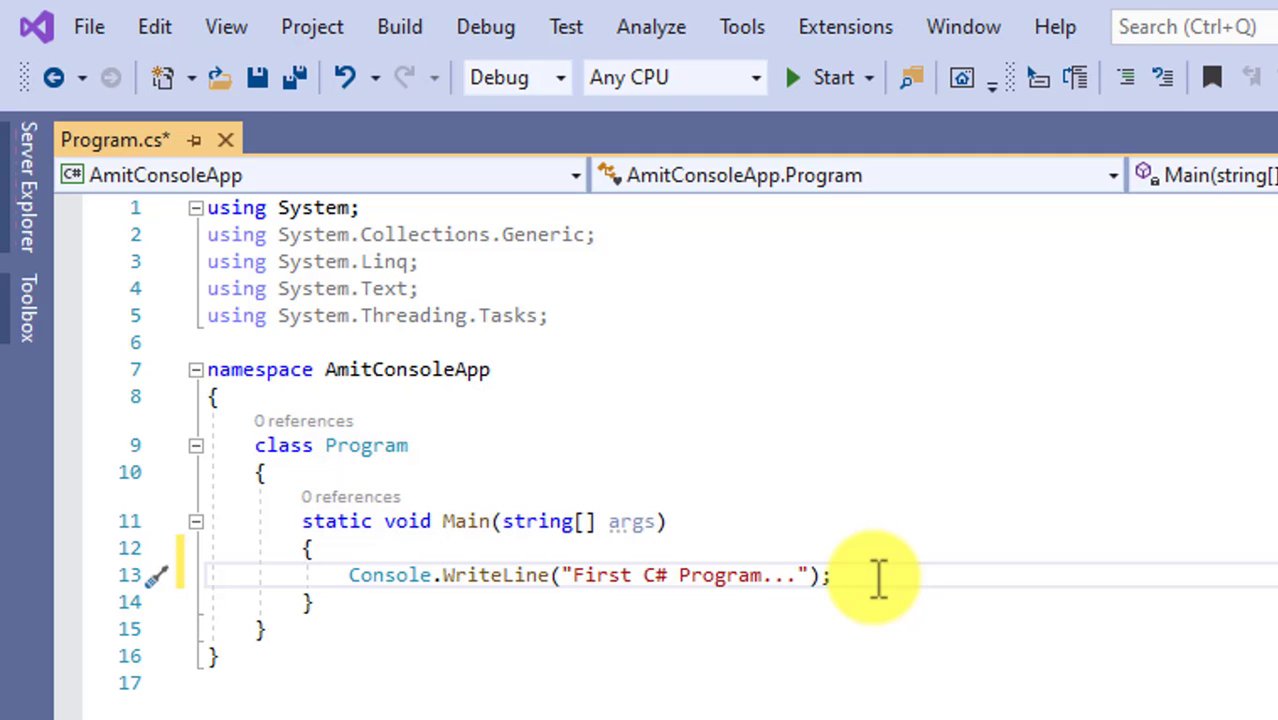
Save all files and run the program.
left_click(90, 27)
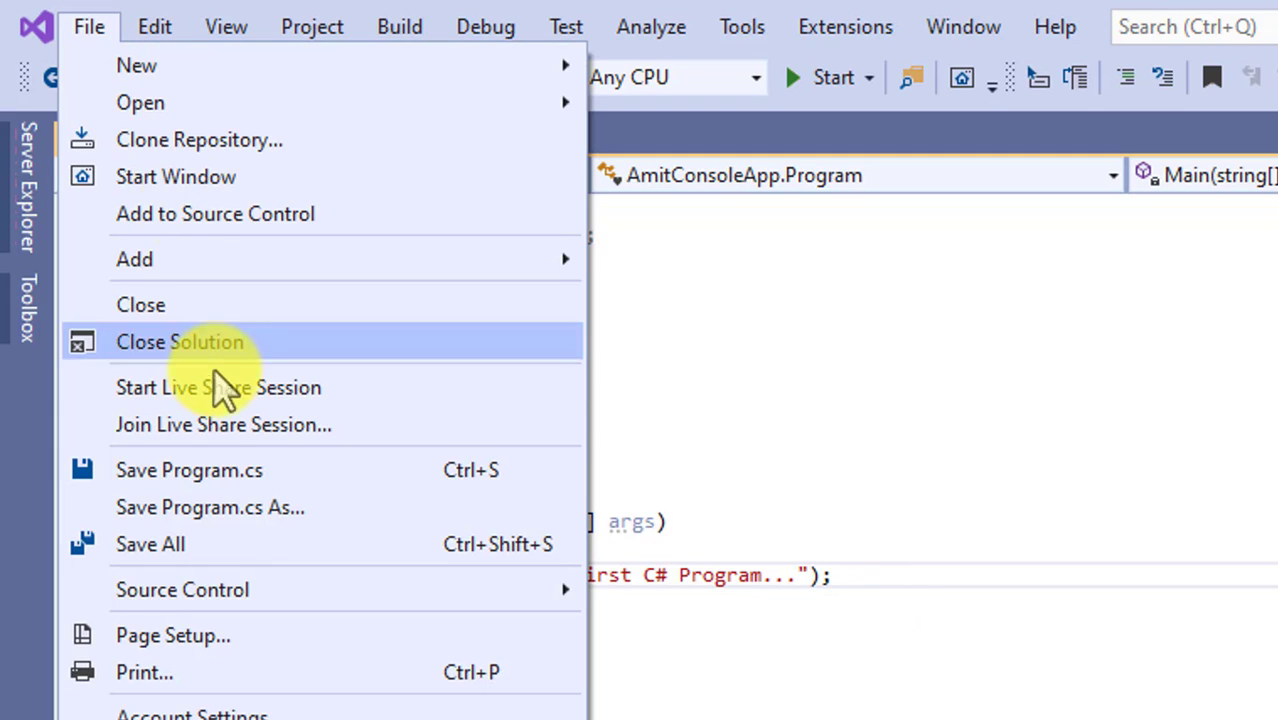
left_click(284, 542)
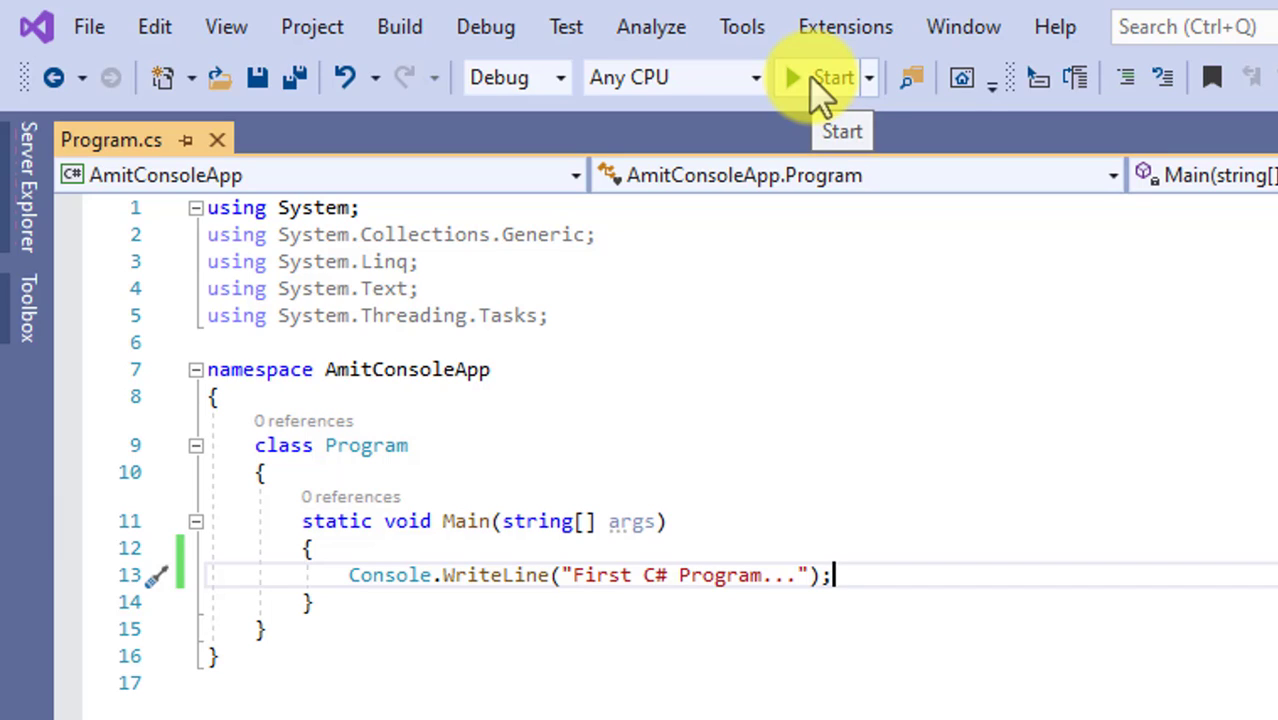
key("F5")
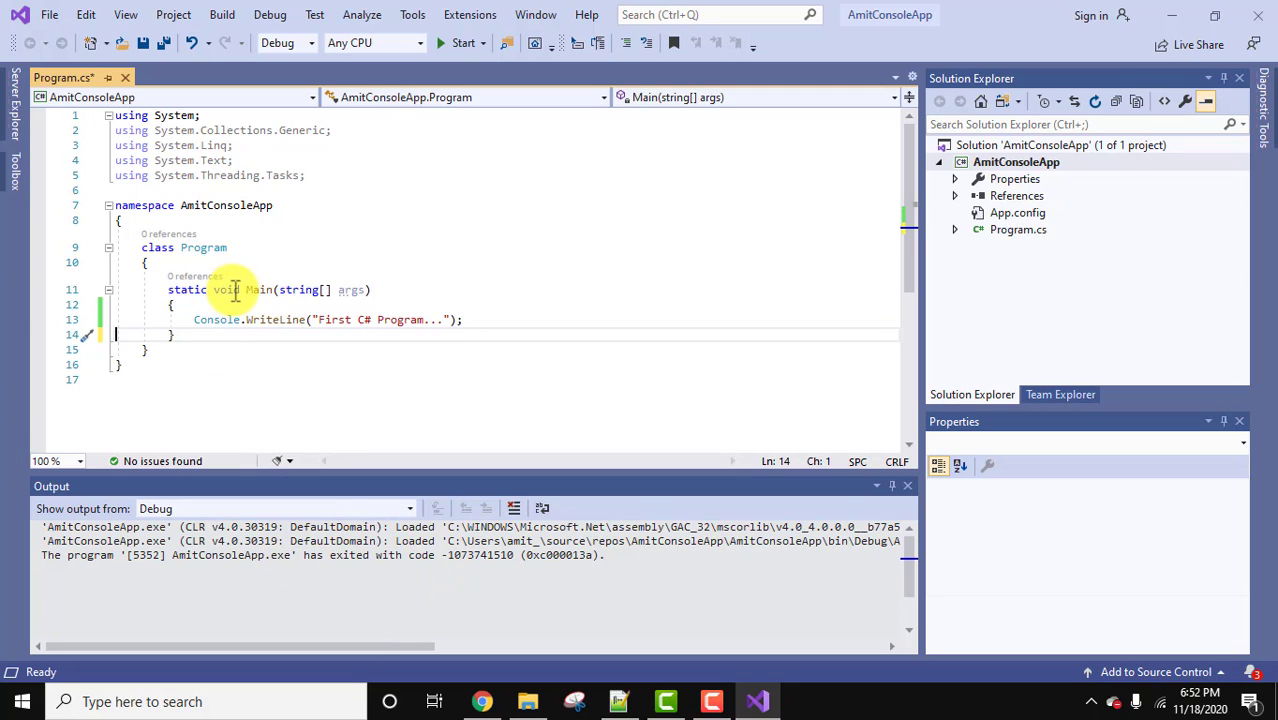
Add a Console.ReadKey(); statement on a new line below the WriteLine statement.
left_click(476, 320)
key("Return")
key("Return")
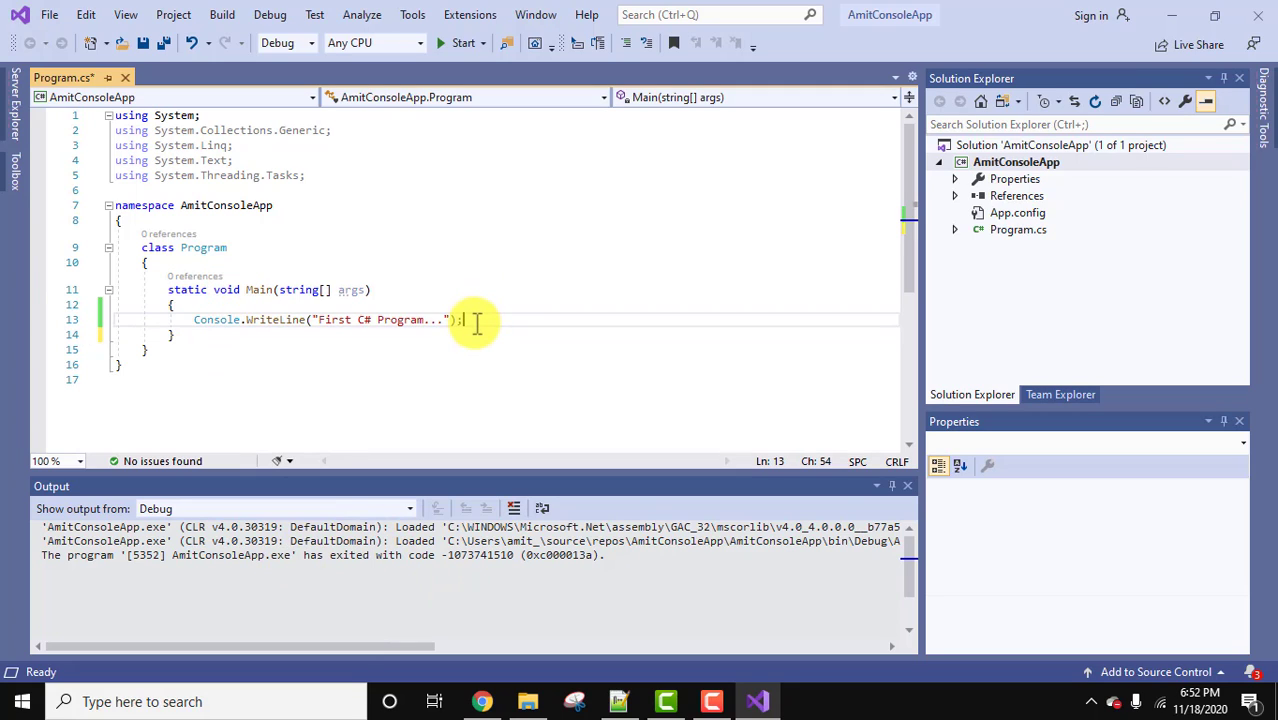
type("console.R")
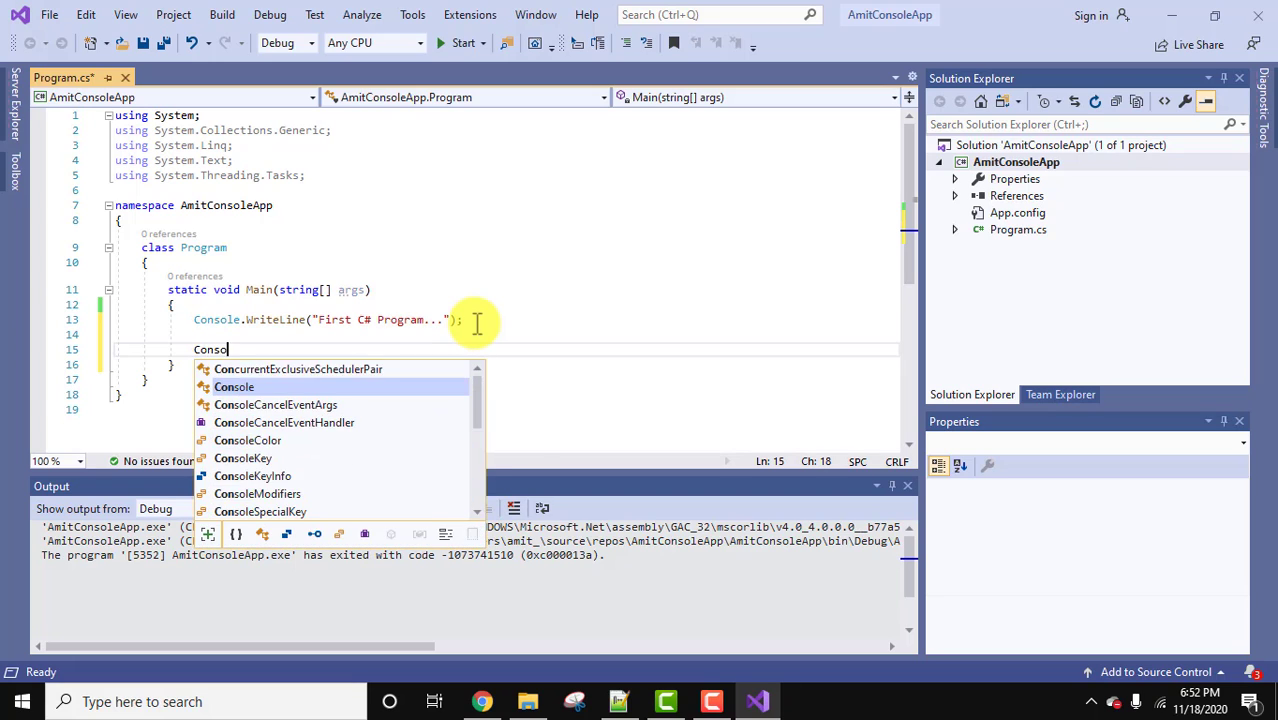
type("ead")
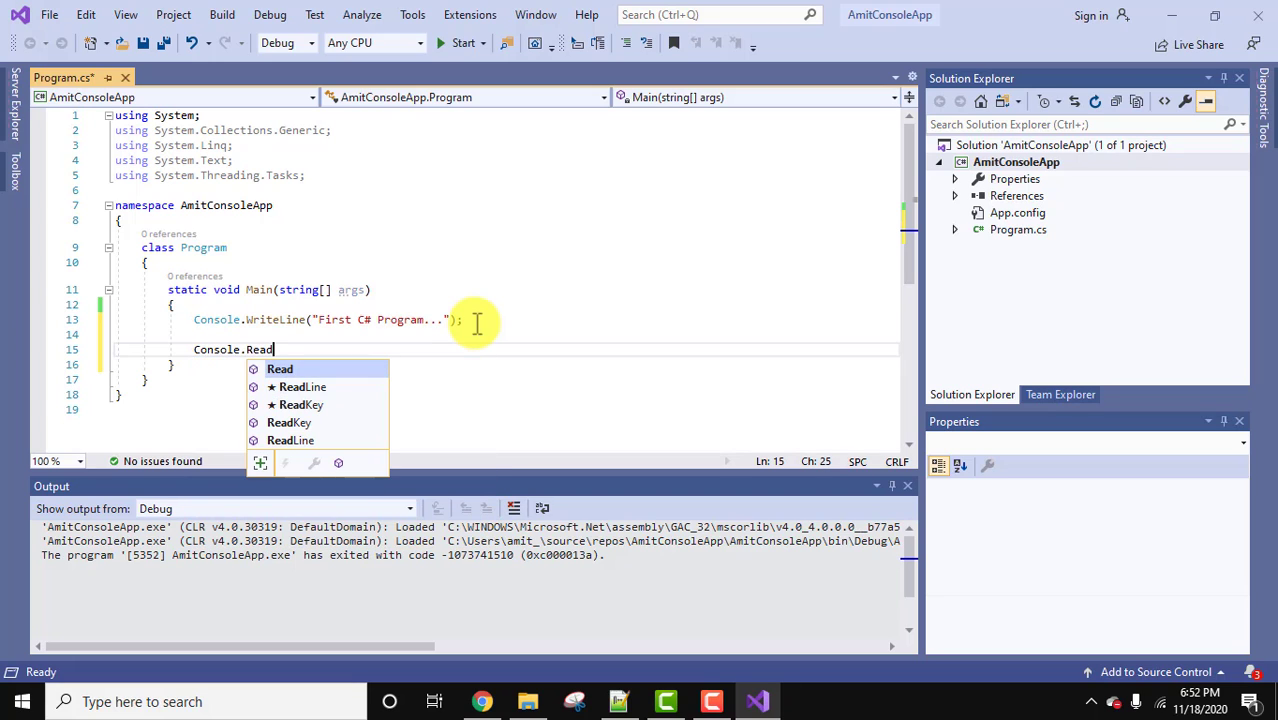
key("Tab")
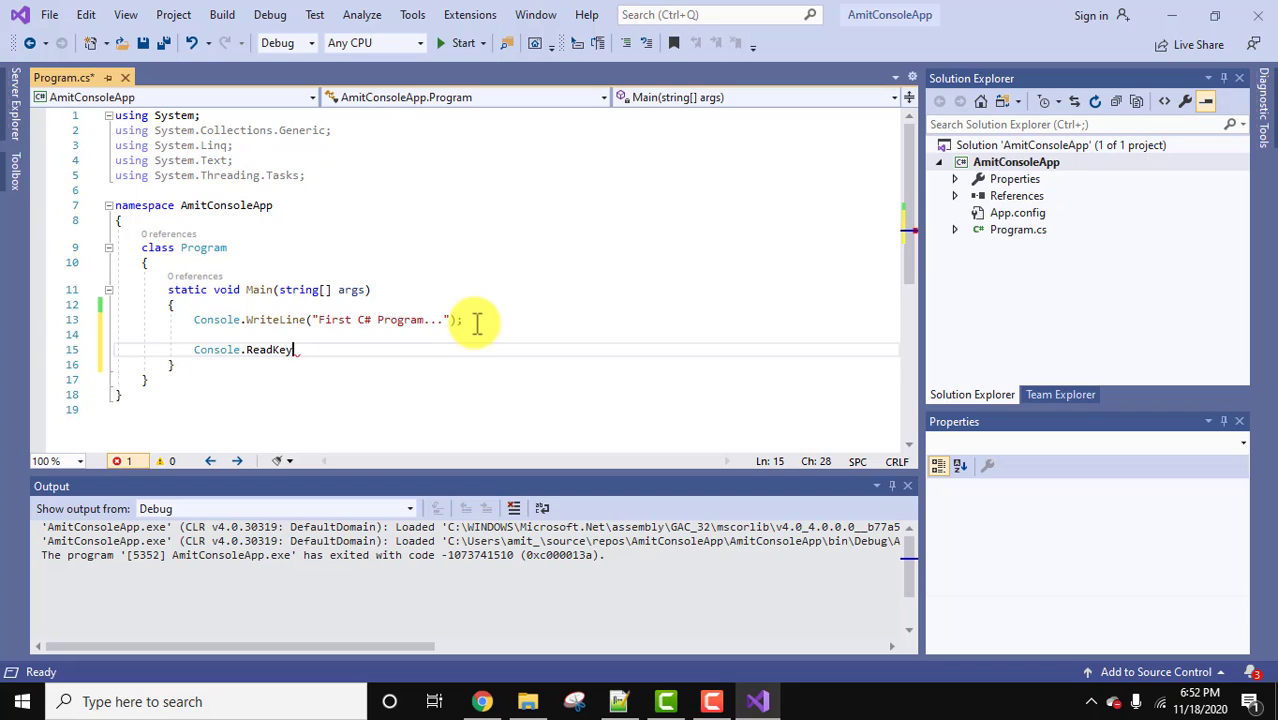
type("();")
Run the program again and move the console window to view its output.
left_click(385, 336)
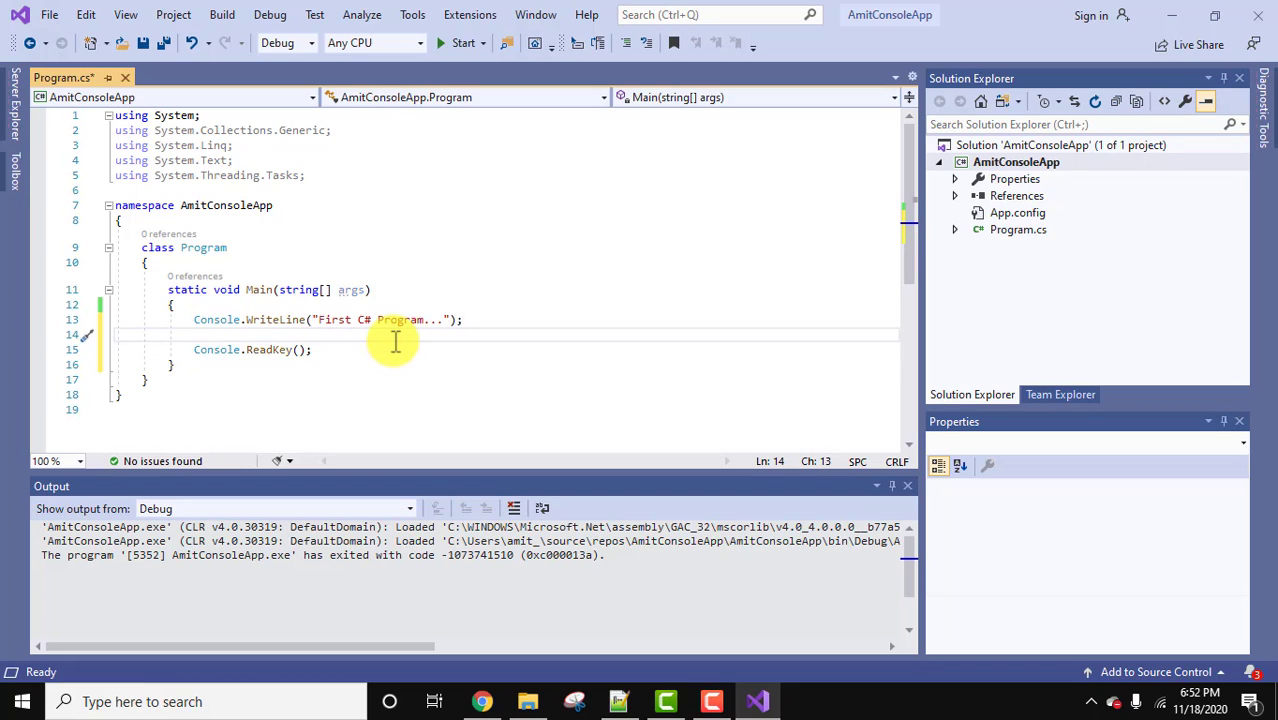
left_click(359, 350)
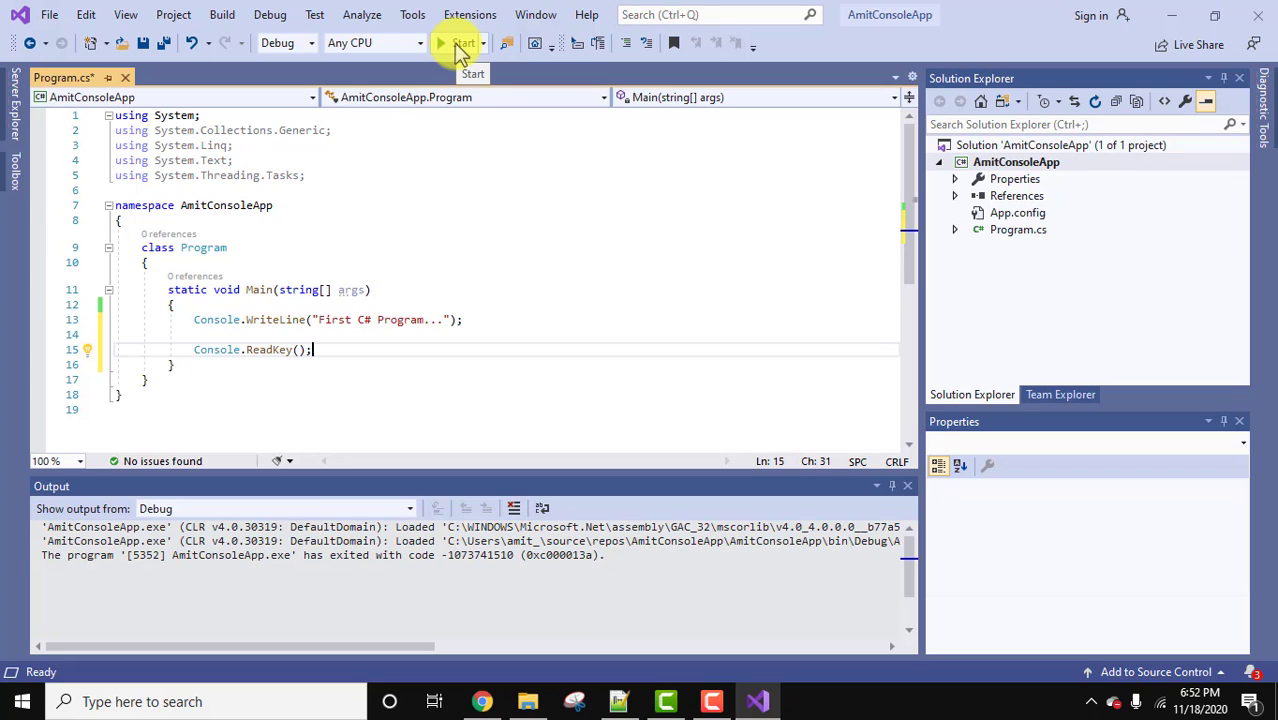
left_click(459, 43)
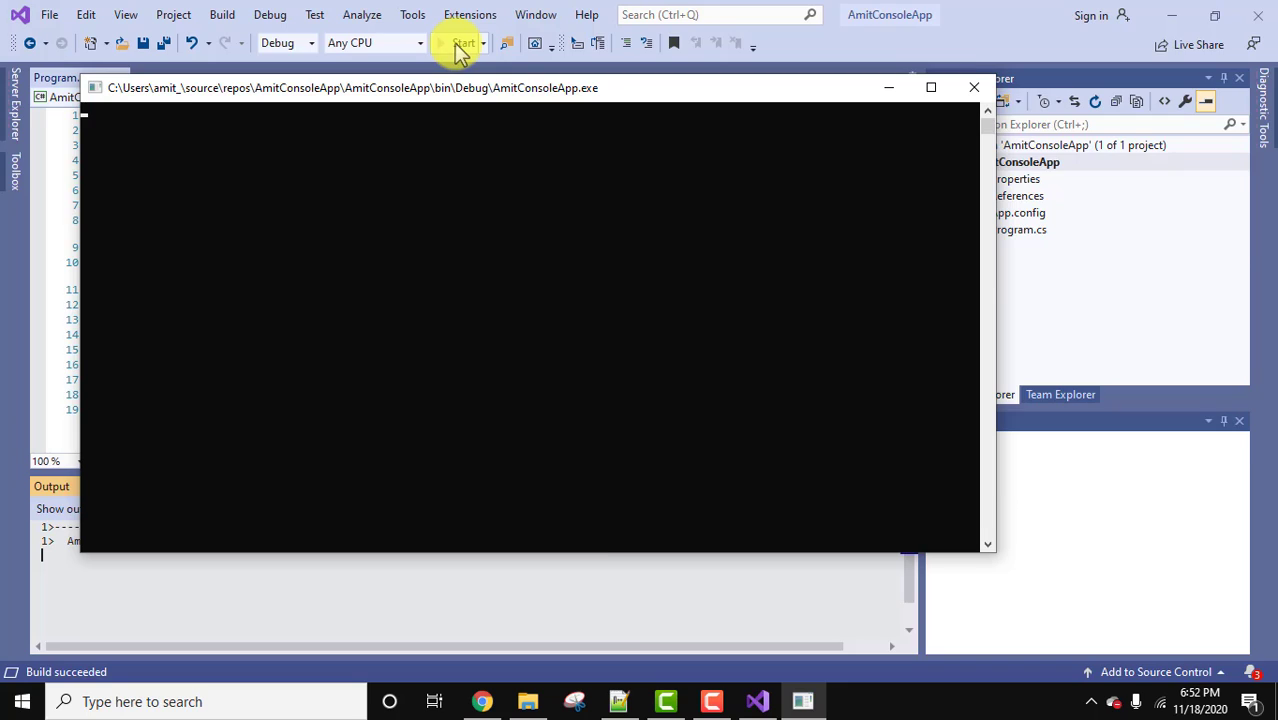
left_click_drag(437, 100, 798, 147)
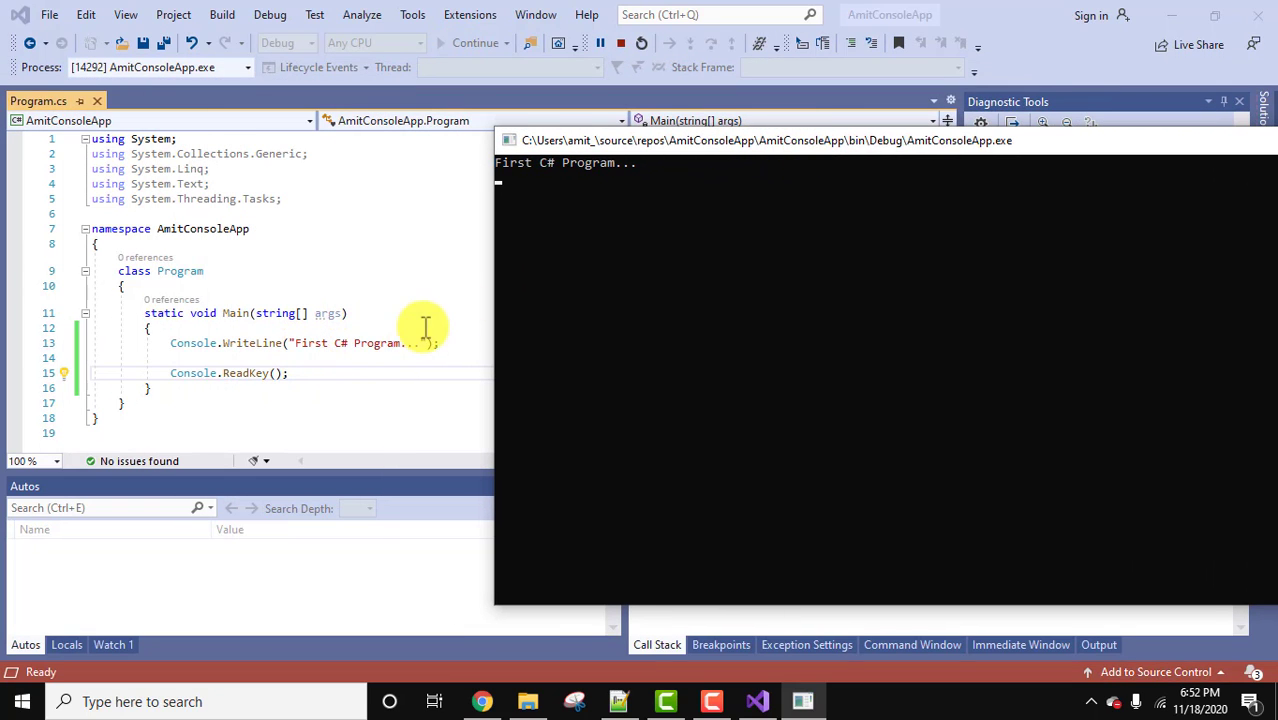